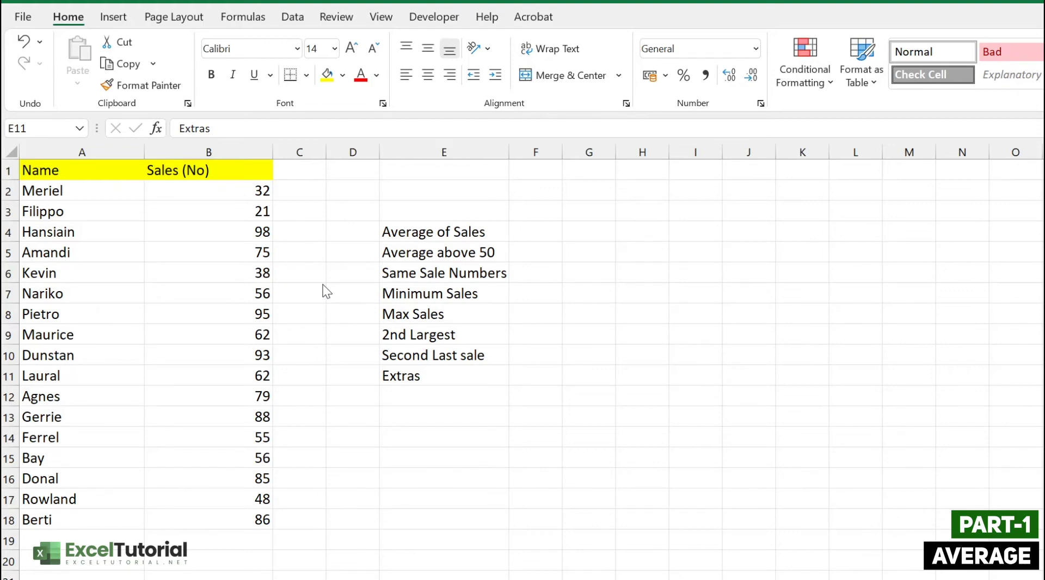
{"action": "left_click", "coordinate": [76, 275]}
{"action": "left_click", "coordinate": [77, 299]}
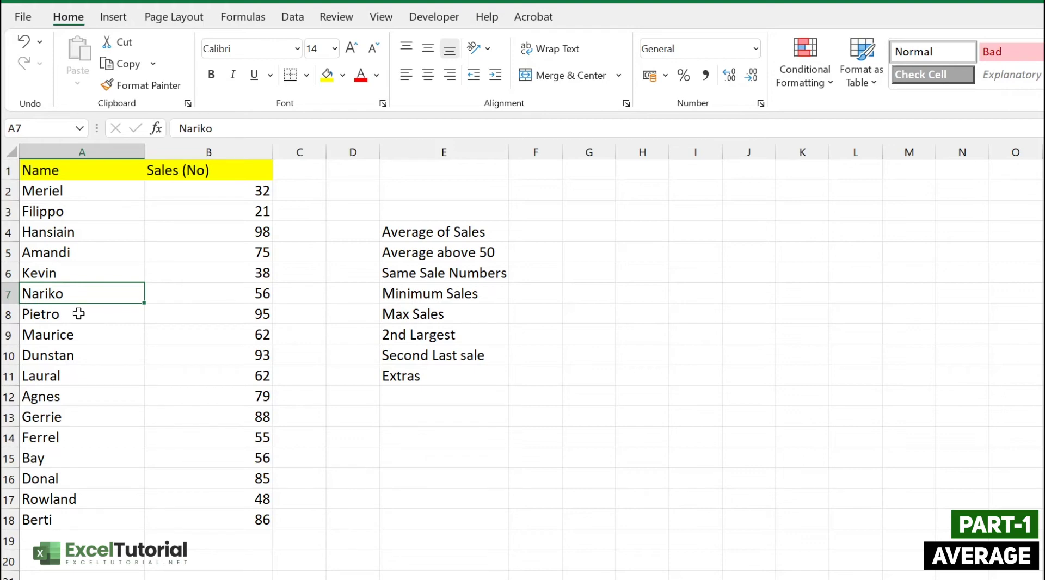
{"action": "left_click_drag", "start_coordinate": [224, 194], "coordinate": [254, 513]}
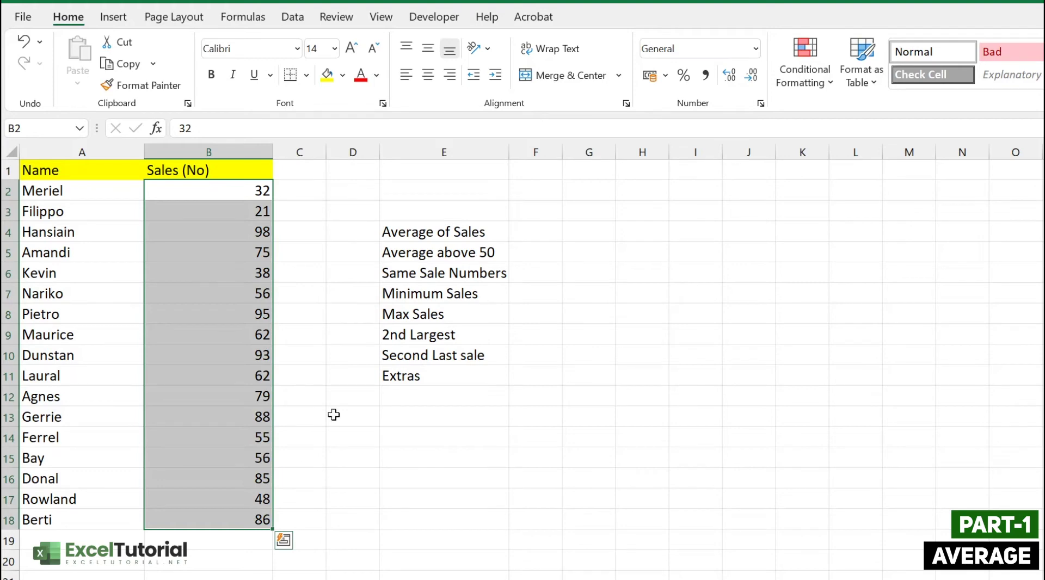
{"action": "left_click_drag", "start_coordinate": [460, 235], "coordinate": [461, 373]}
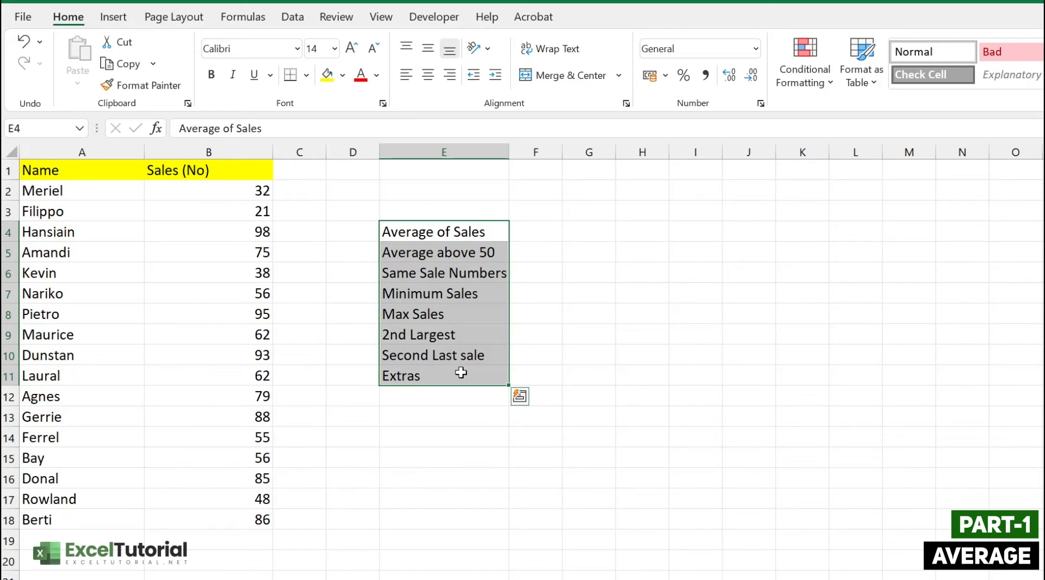
{"action": "key", "text": "Escape"}
Widen column F and calculate the average of sales in F4 with =AVERAGE(B2:B18)
{"action": "left_click", "coordinate": [539, 234]}
{"action": "left_click_drag", "start_coordinate": [562, 152], "coordinate": [616, 147]}
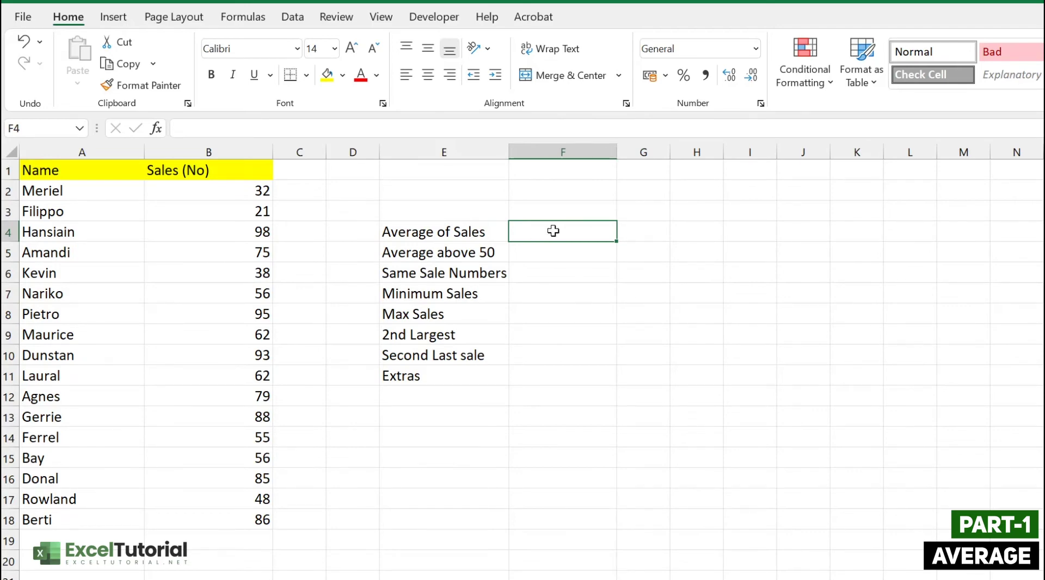
{"action": "left_click_drag", "start_coordinate": [254, 191], "coordinate": [262, 520]}
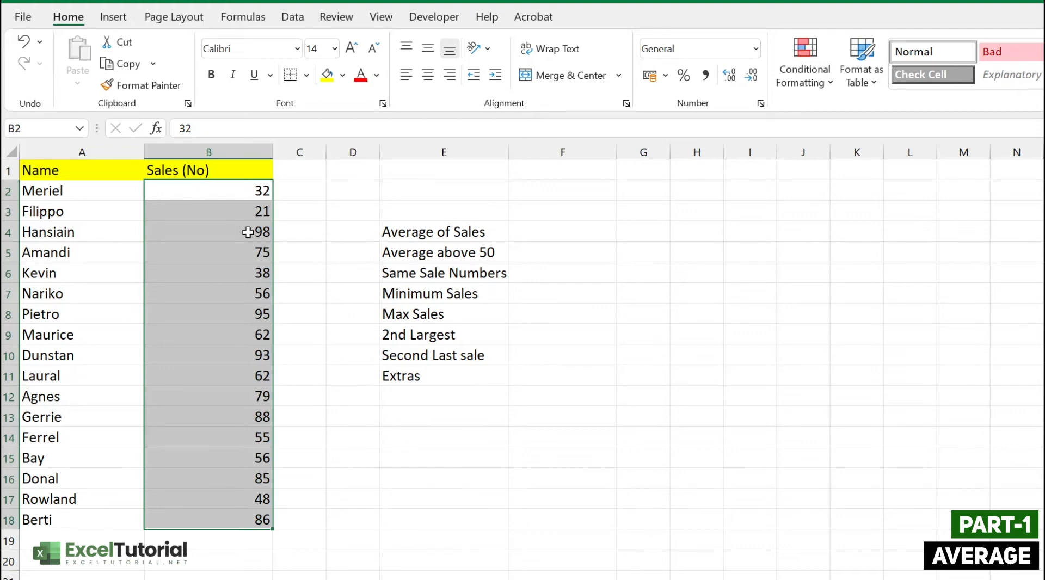
{"action": "left_click", "coordinate": [539, 232]}
{"action": "type", "text": "=AVERA"}
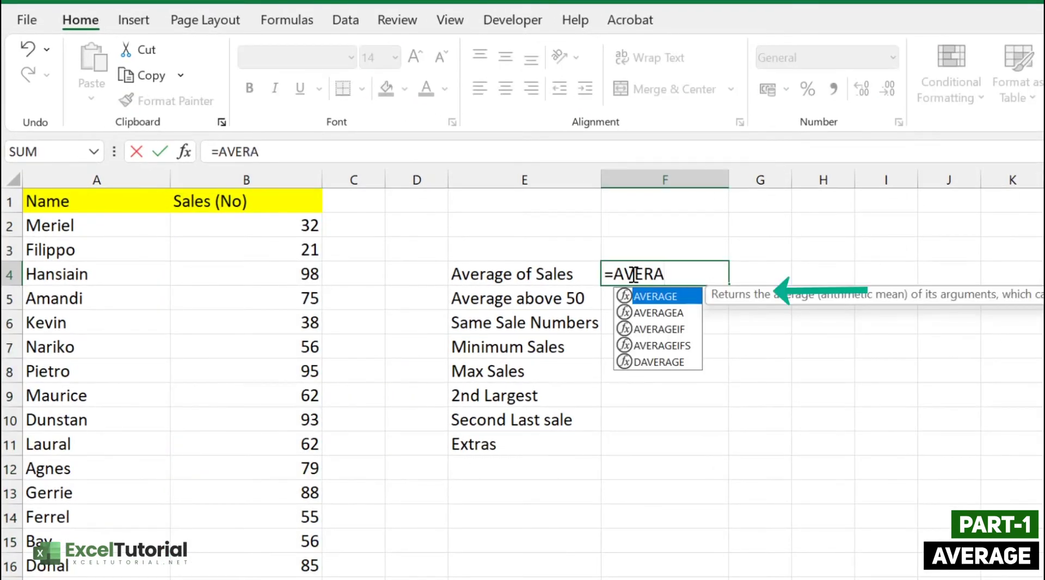
{"action": "key", "text": "Tab"}
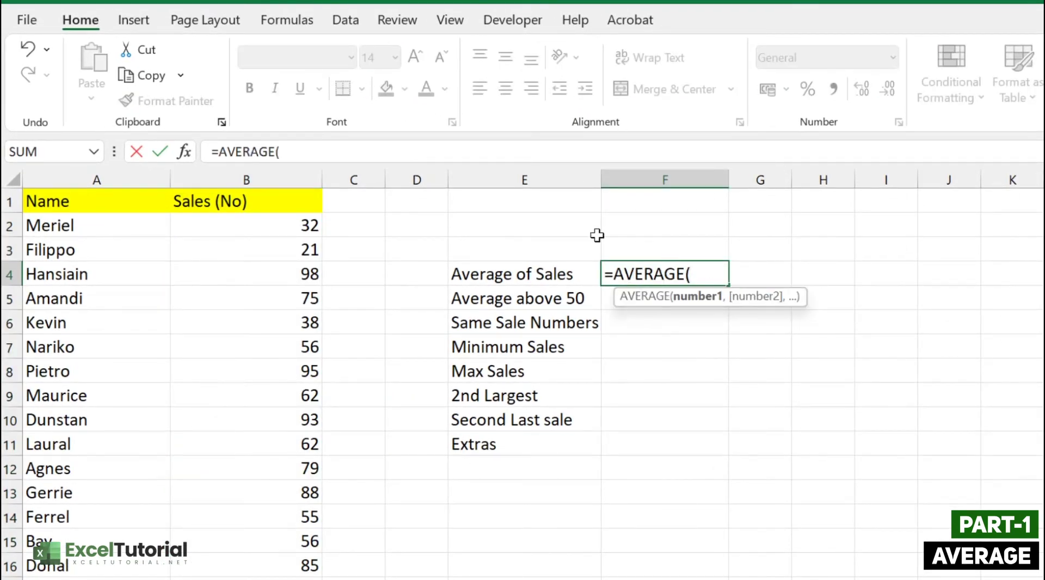
{"action": "left_click_drag", "start_coordinate": [298, 229], "coordinate": [305, 579]}
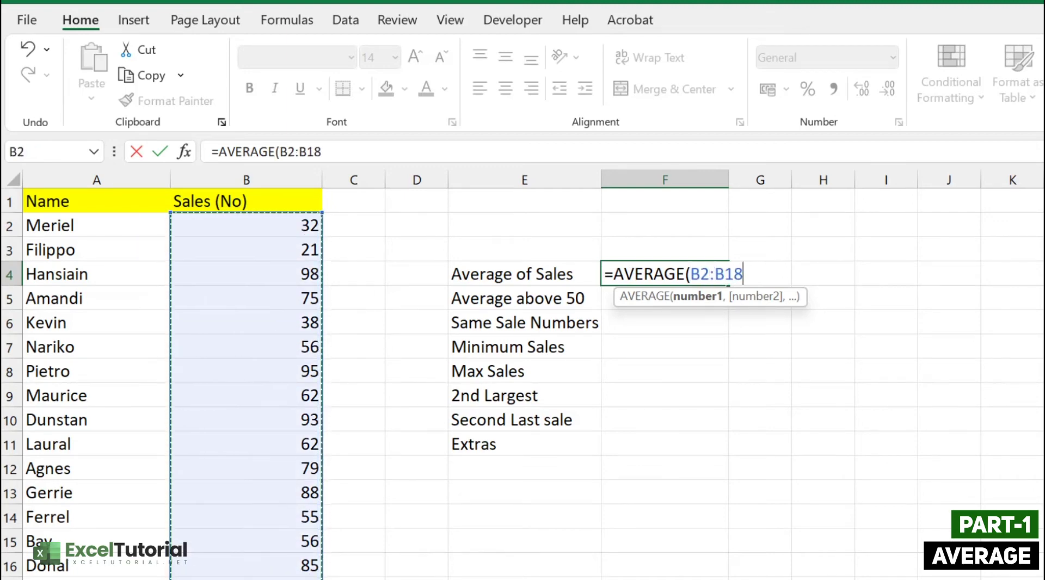
{"action": "type", "text": ")"}
{"action": "key", "text": "Return"}
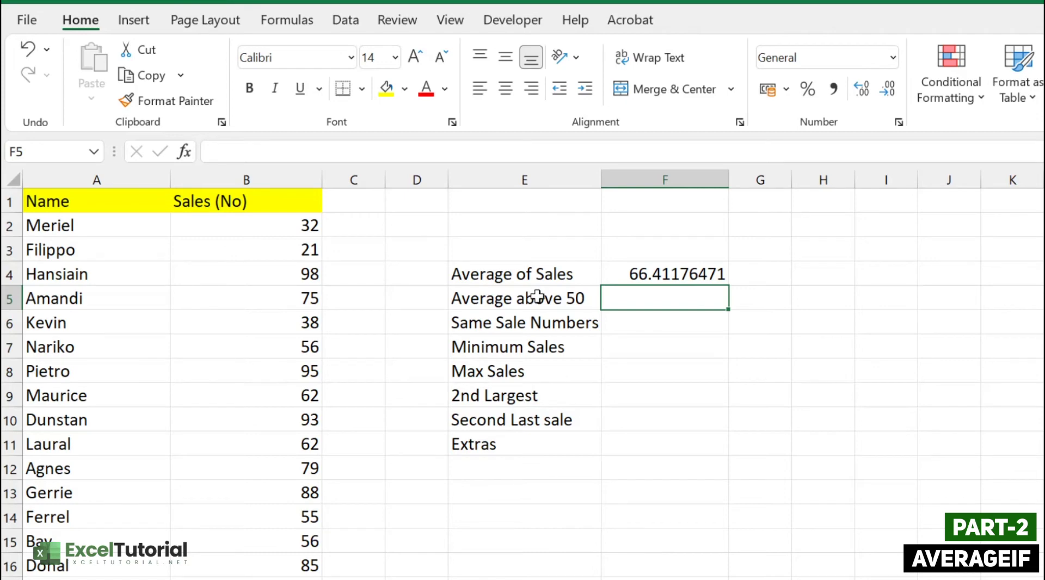
Calculate the average of sales above 50 in F5 with =AVERAGEIF(B2:B18,">50")
{"action": "double_click", "coordinate": [656, 294]}
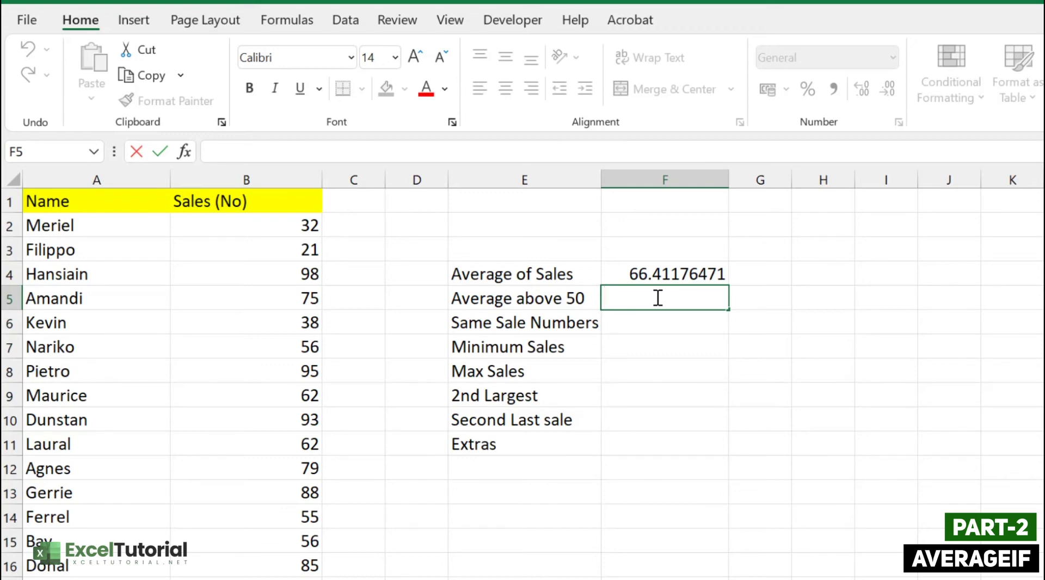
{"action": "type", "text": "=AVERA"}
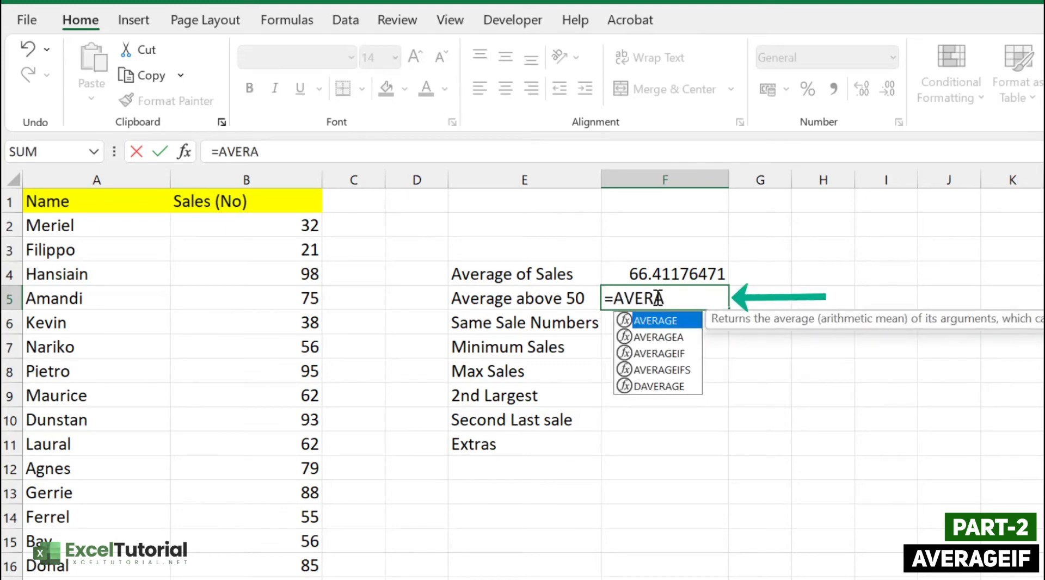
{"action": "key", "text": "Down"}
{"action": "key", "text": "Down"}
{"action": "key", "text": "Tab"}
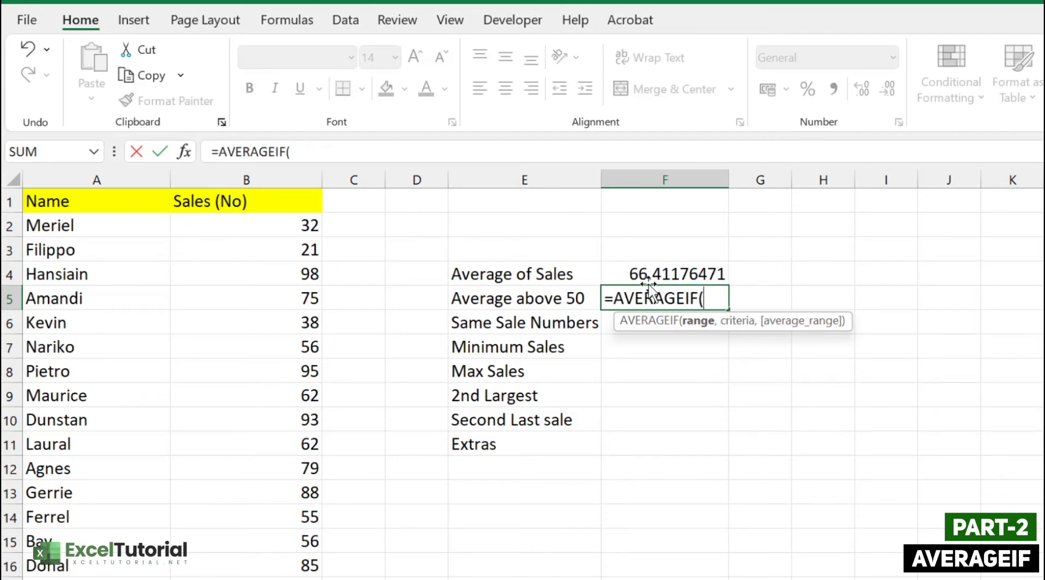
{"action": "left_click", "coordinate": [289, 226]}
{"action": "left_click_drag", "start_coordinate": [288, 356], "coordinate": [292, 579]}
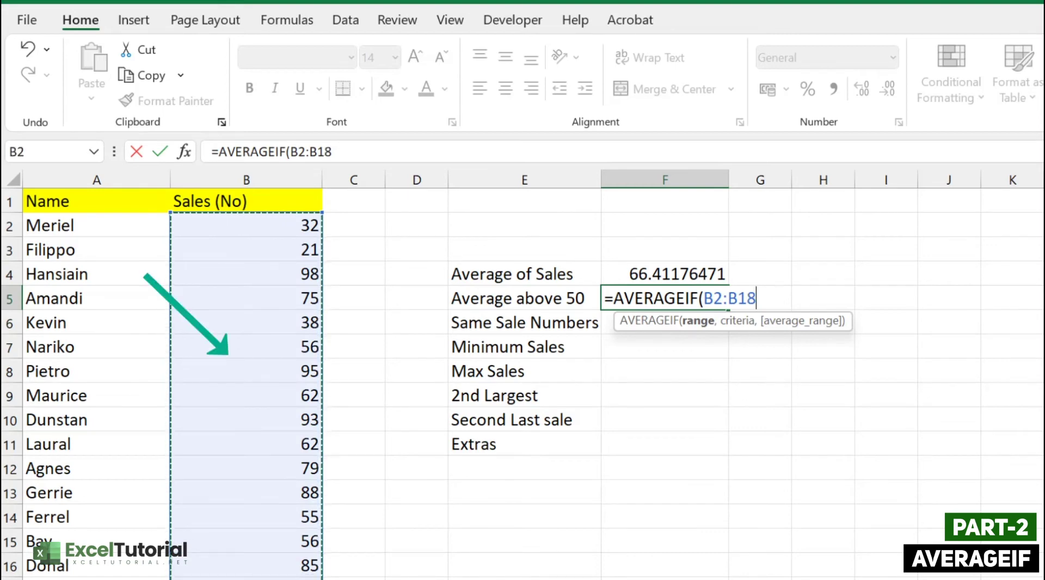
{"action": "type", "text": ","}
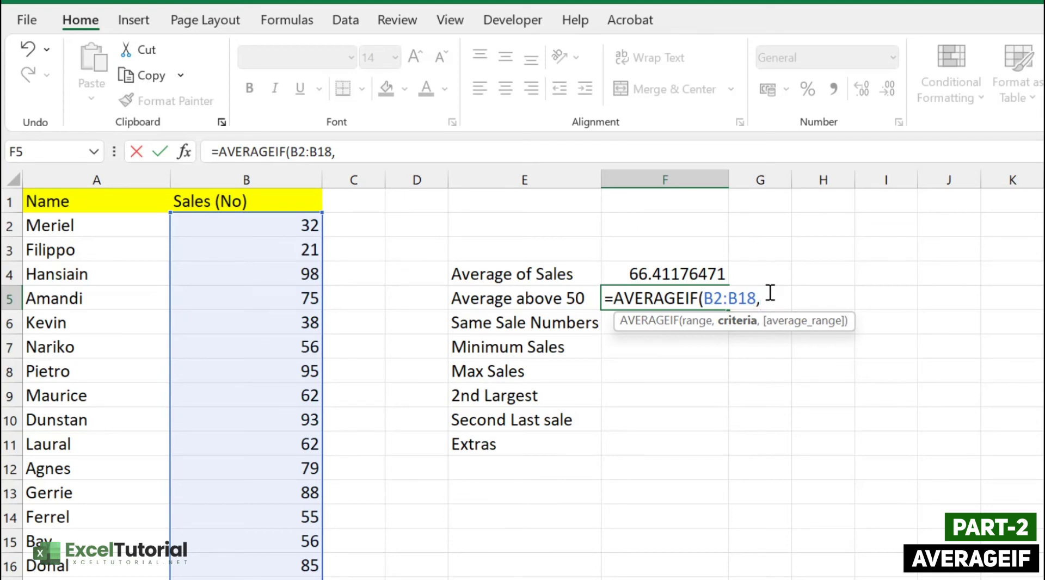
{"action": "type", "text": "\">50"}
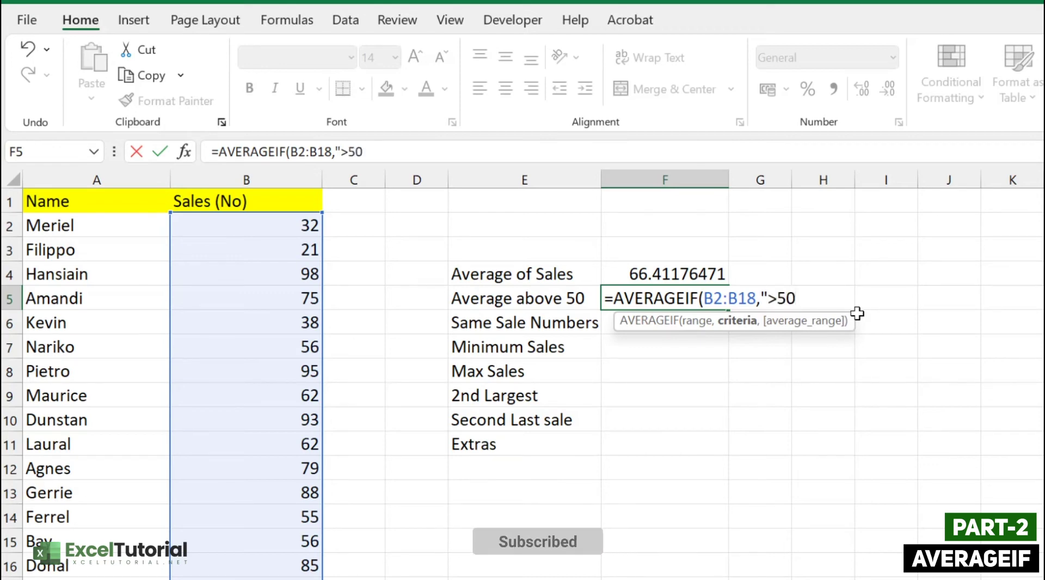
{"action": "type", "text": "\""}
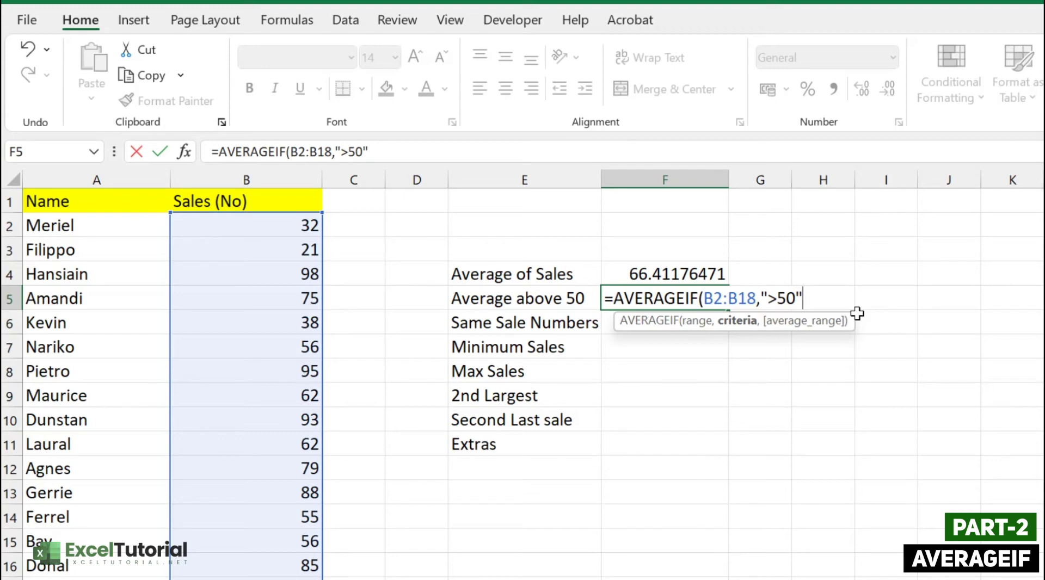
{"action": "type", "text": ")"}
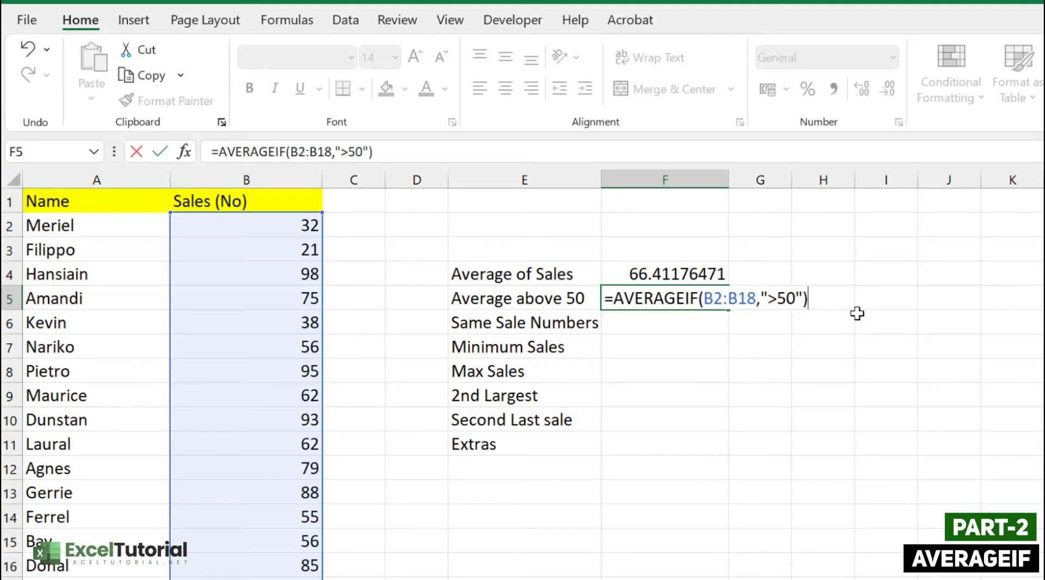
{"action": "key", "text": "Return"}
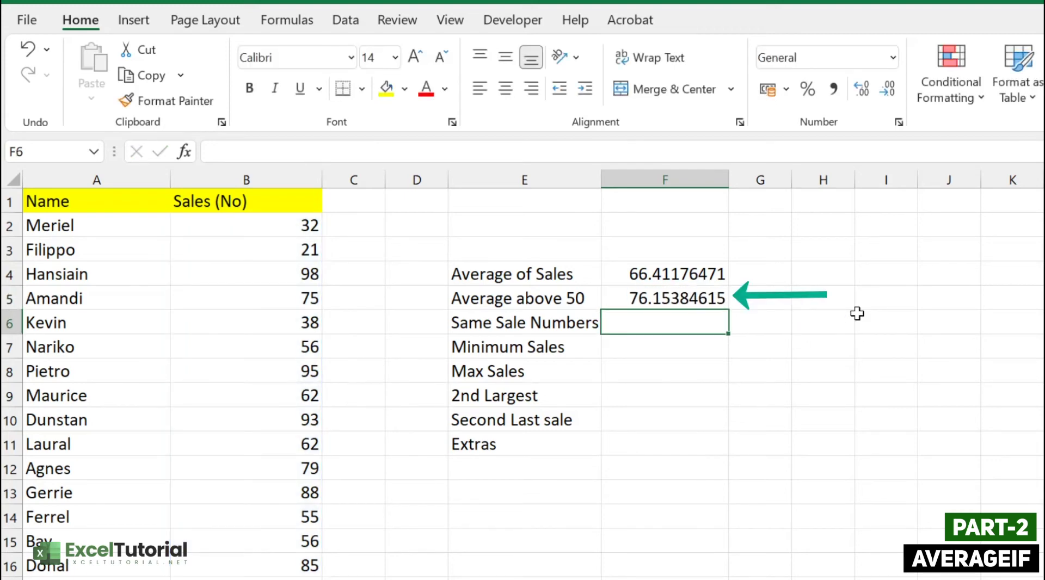
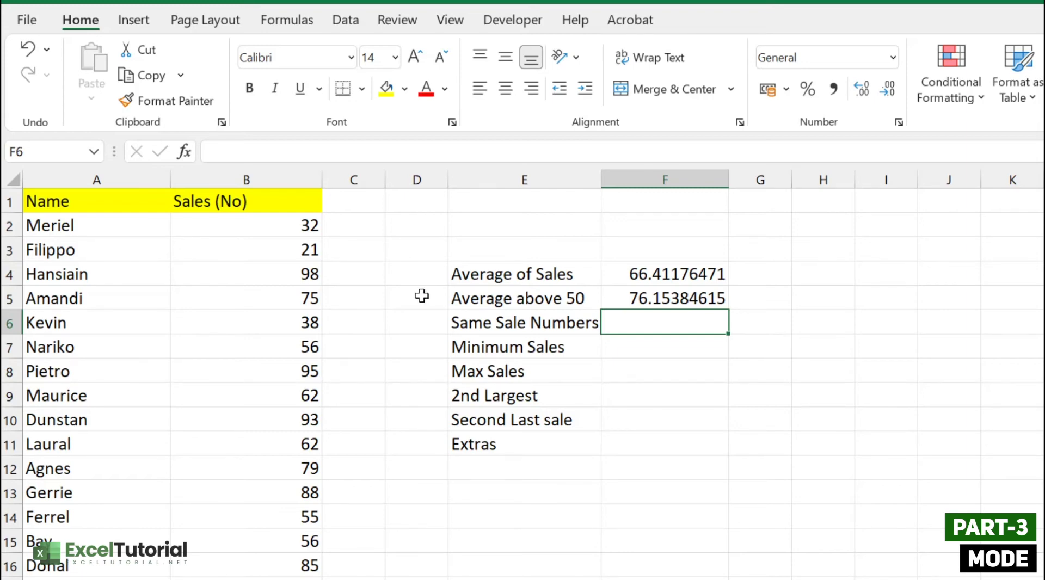
Find the most frequent sales number in F6 with =MODE(B2:B18) and check the matching entries in column B
{"action": "left_click", "coordinate": [574, 322]}
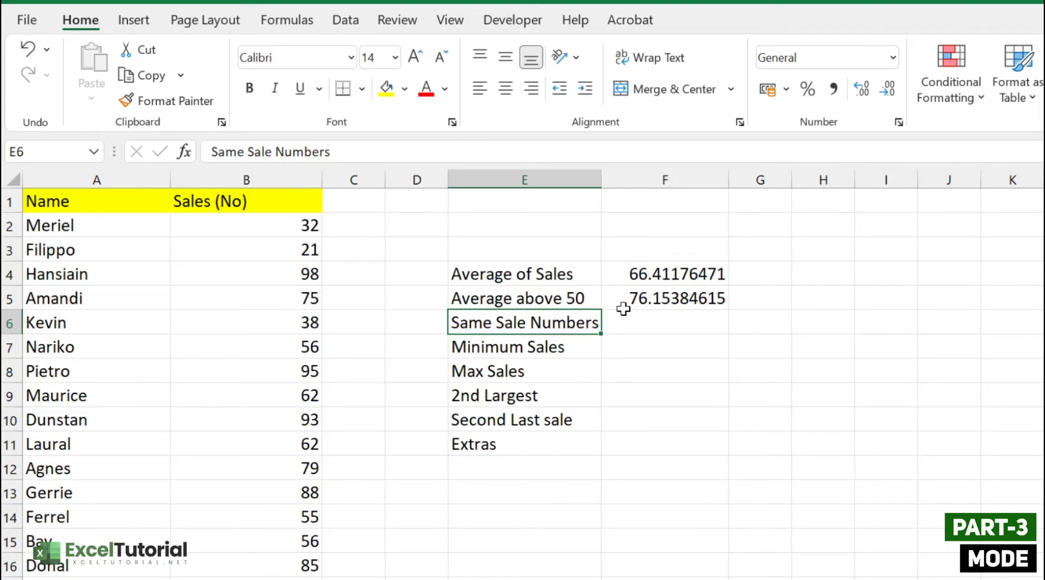
{"action": "left_click", "coordinate": [660, 323]}
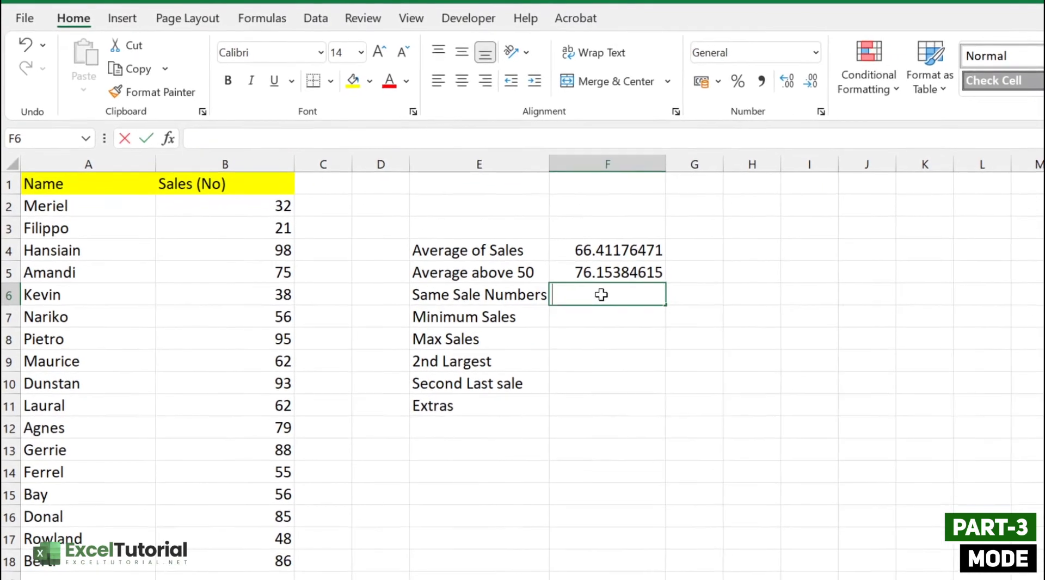
{"action": "type", "text": "="}
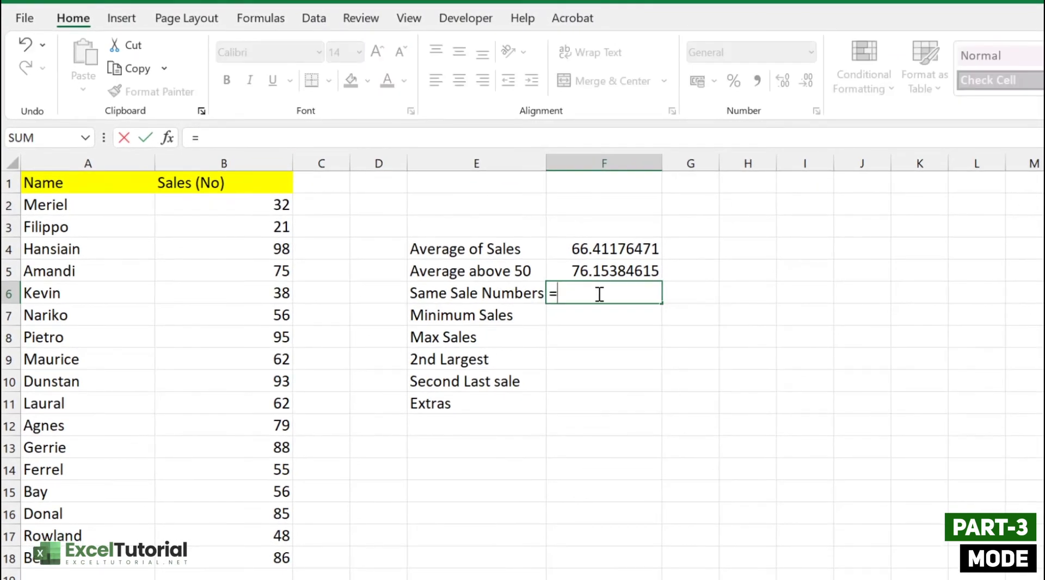
{"action": "type", "text": "MODE"}
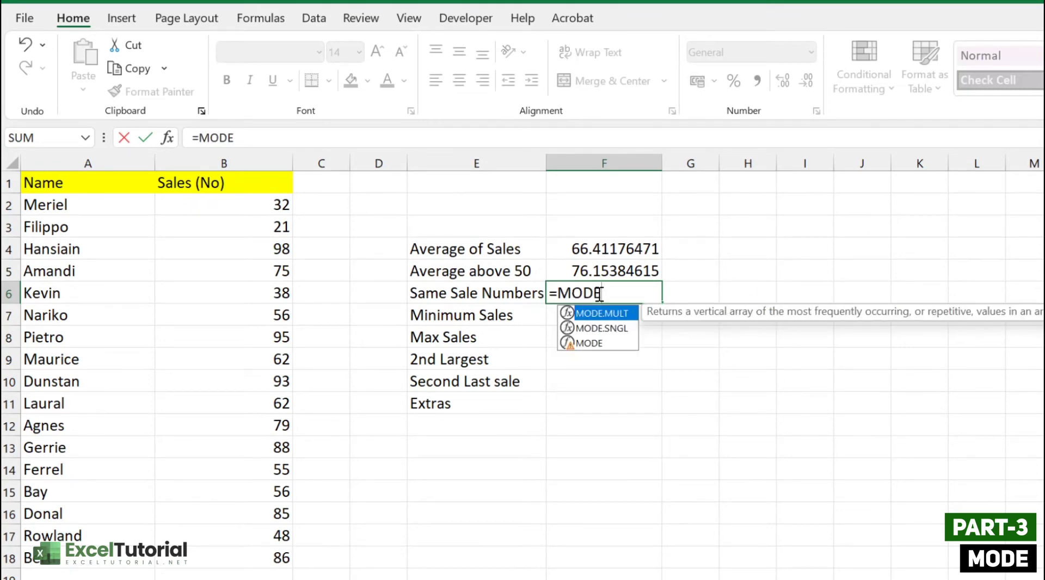
{"action": "key", "text": "Down"}
{"action": "key", "text": "Down"}
{"action": "type", "text": "("}
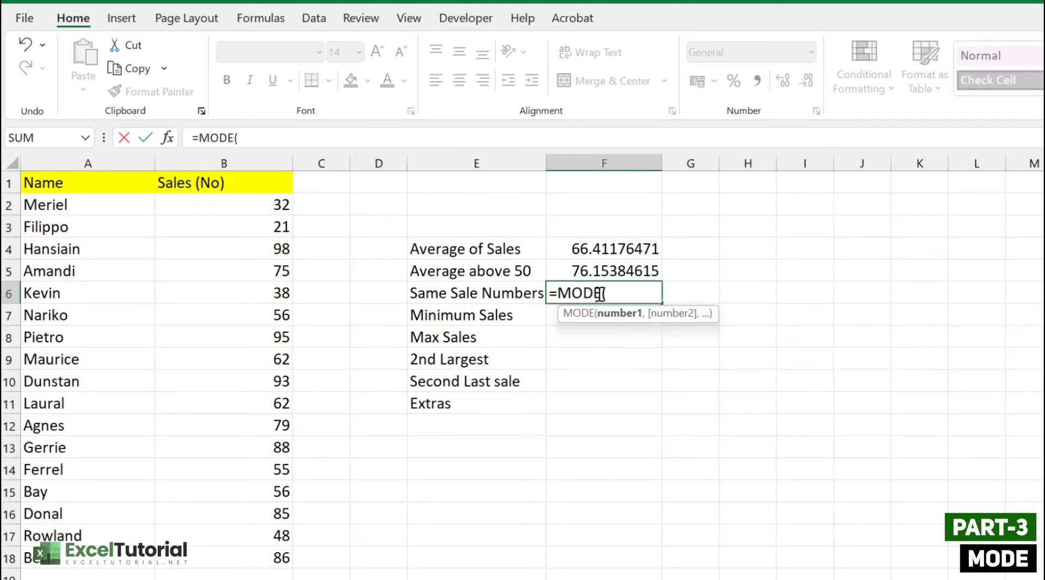
{"action": "left_click_drag", "start_coordinate": [275, 203], "coordinate": [281, 557]}
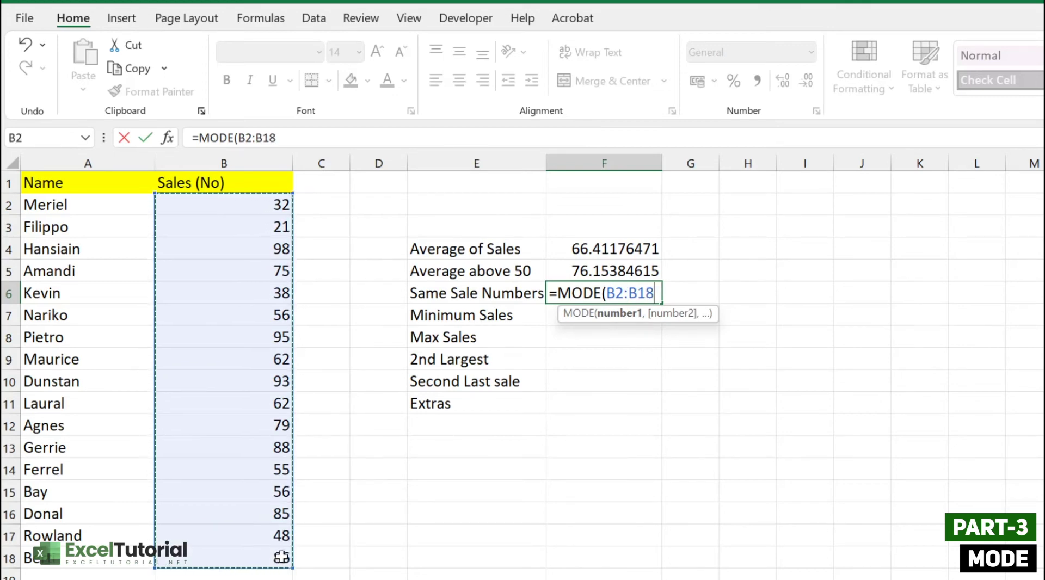
{"action": "type", "text": ")"}
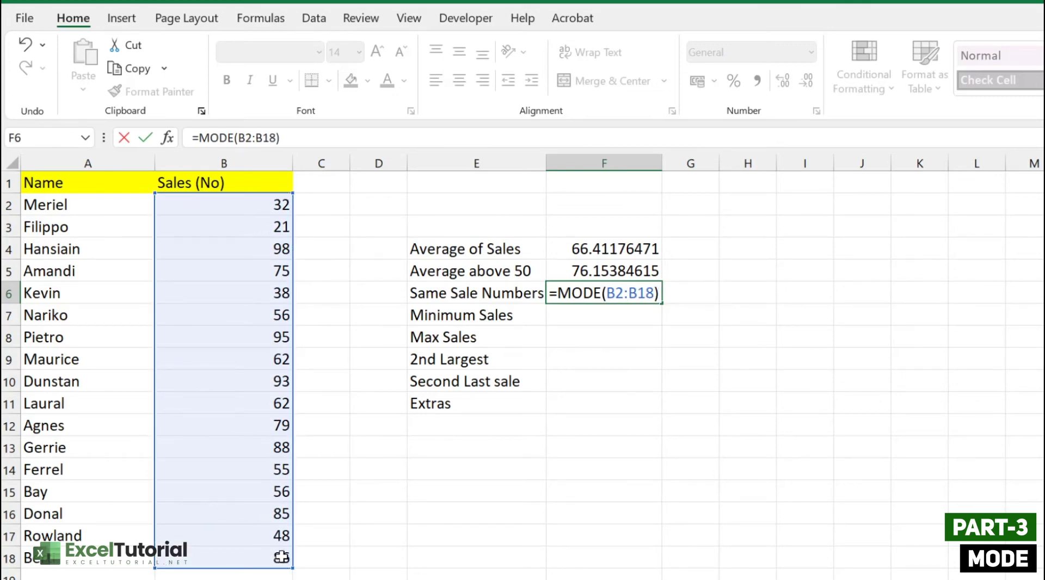
{"action": "key", "text": "Return"}
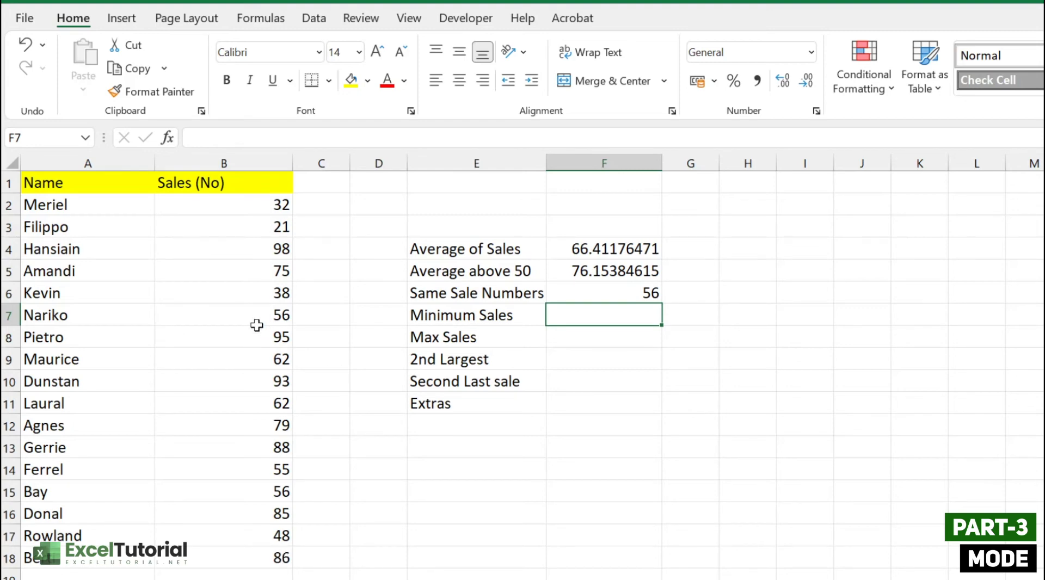
{"action": "left_click", "coordinate": [279, 313]}
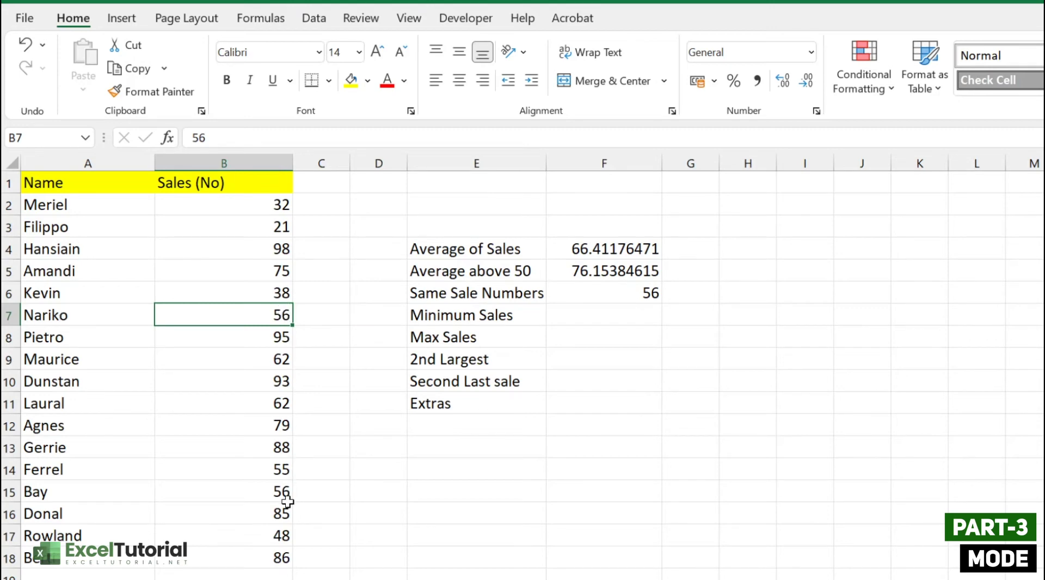
{"action": "left_click", "coordinate": [96, 491]}
{"action": "left_click", "coordinate": [280, 494]}
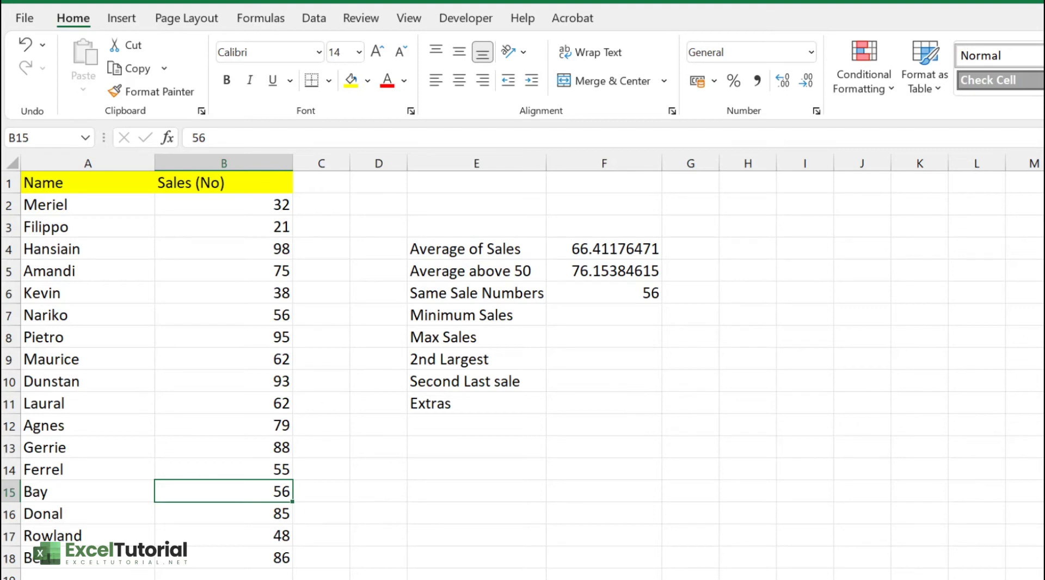
Calculate the minimum sales in F7 with =MIN(B2:B18)
{"action": "left_click", "coordinate": [633, 319]}
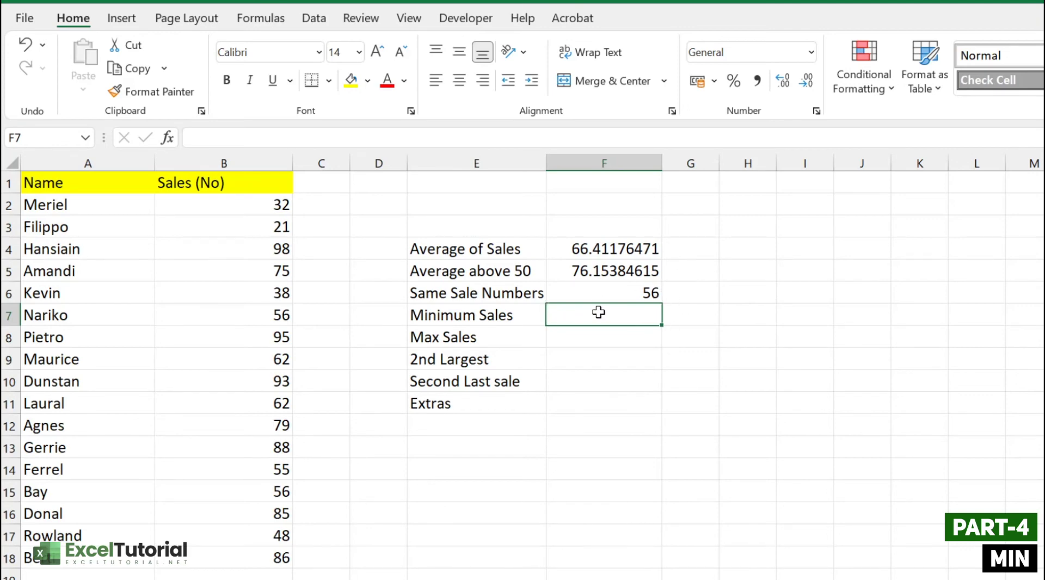
{"action": "double_click", "coordinate": [618, 318]}
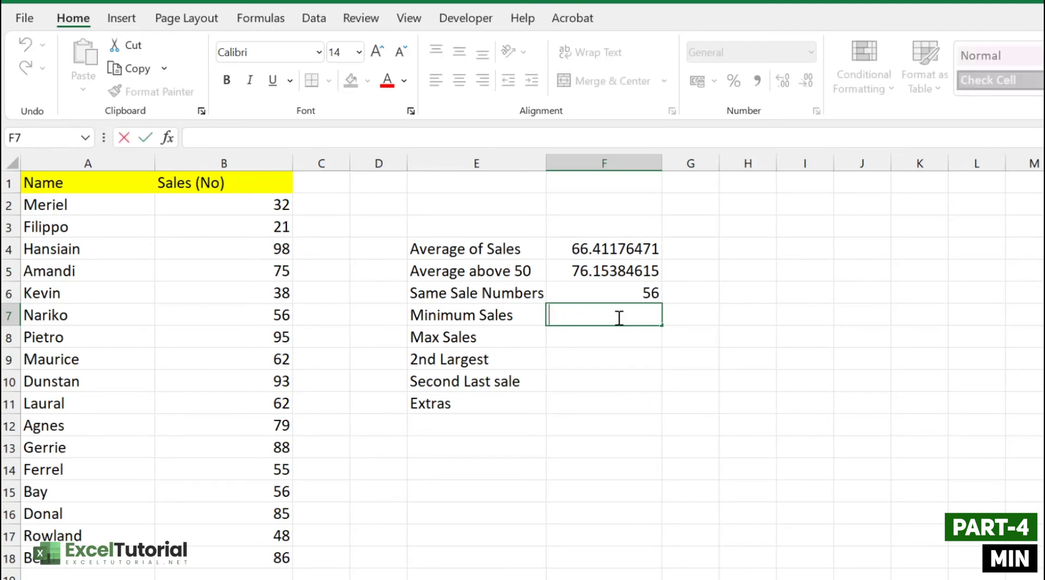
{"action": "type", "text": "=MIN("}
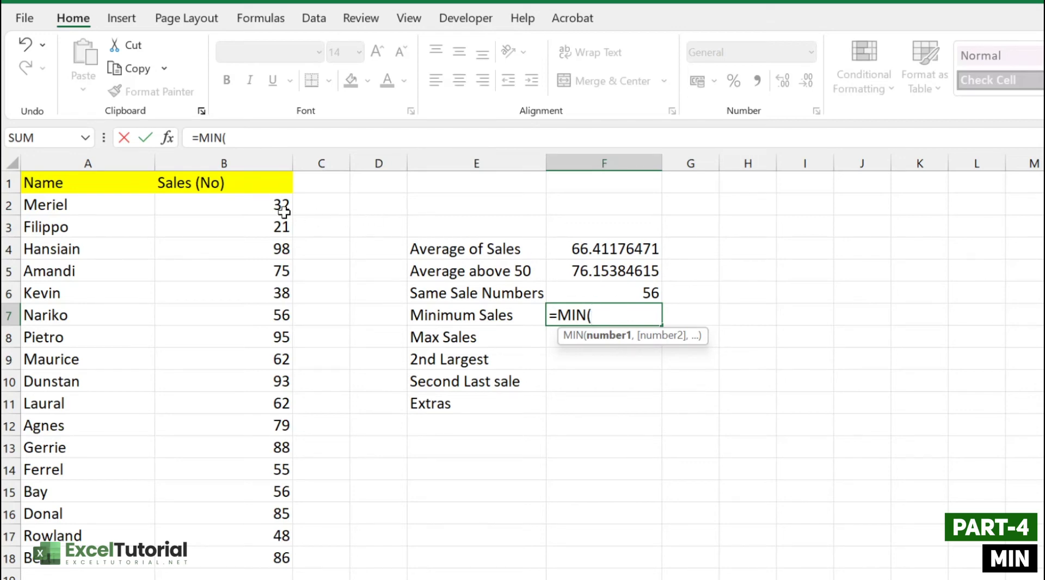
{"action": "left_click_drag", "start_coordinate": [283, 213], "coordinate": [289, 554]}
{"action": "type", "text": ")"}
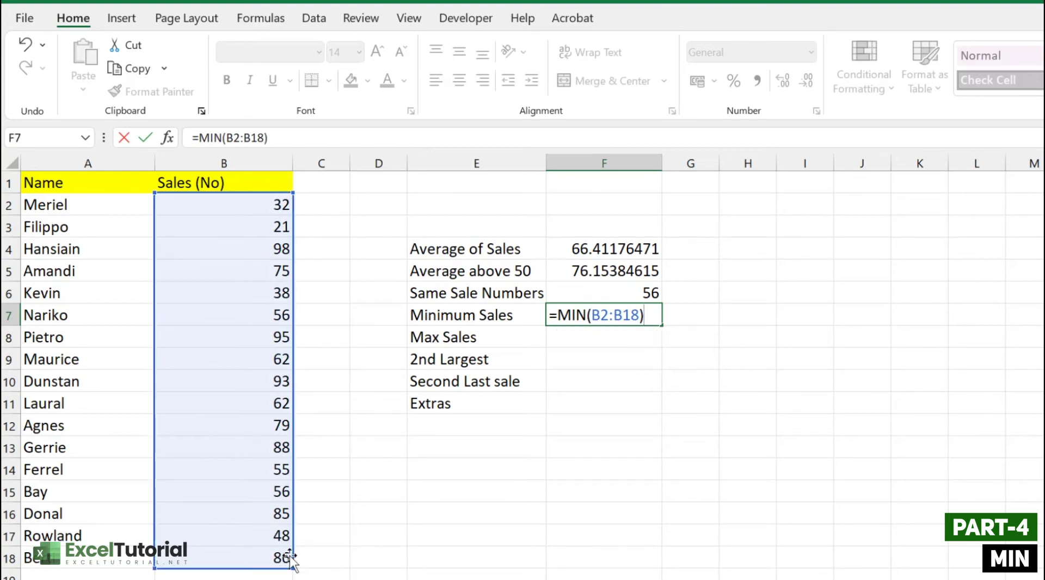
{"action": "key", "text": "Return"}
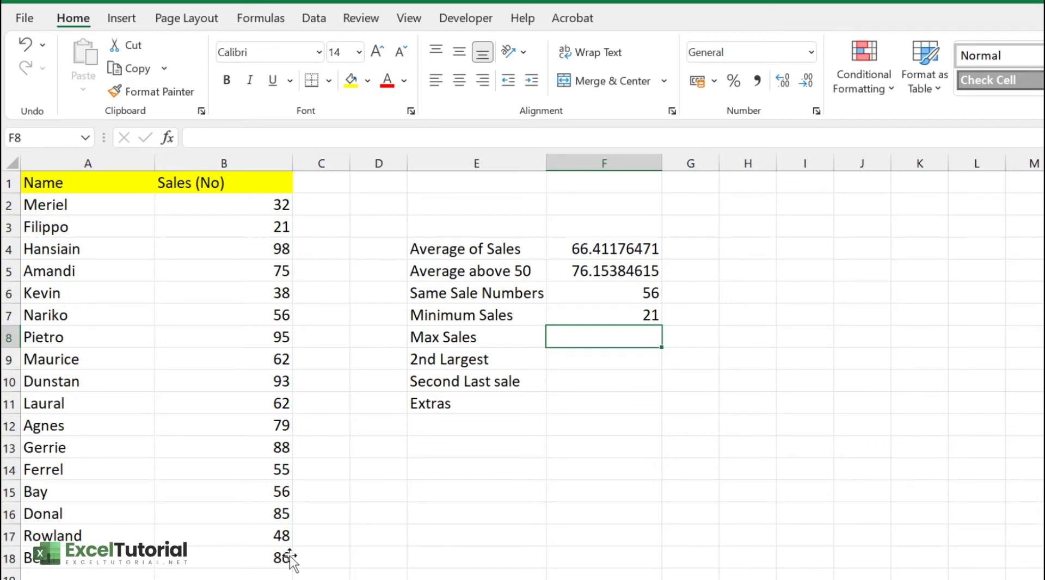
Calculate the maximum sales in F8 with =MAX(B2:B18) and locate the matching name in column A
{"action": "left_click", "coordinate": [496, 333]}
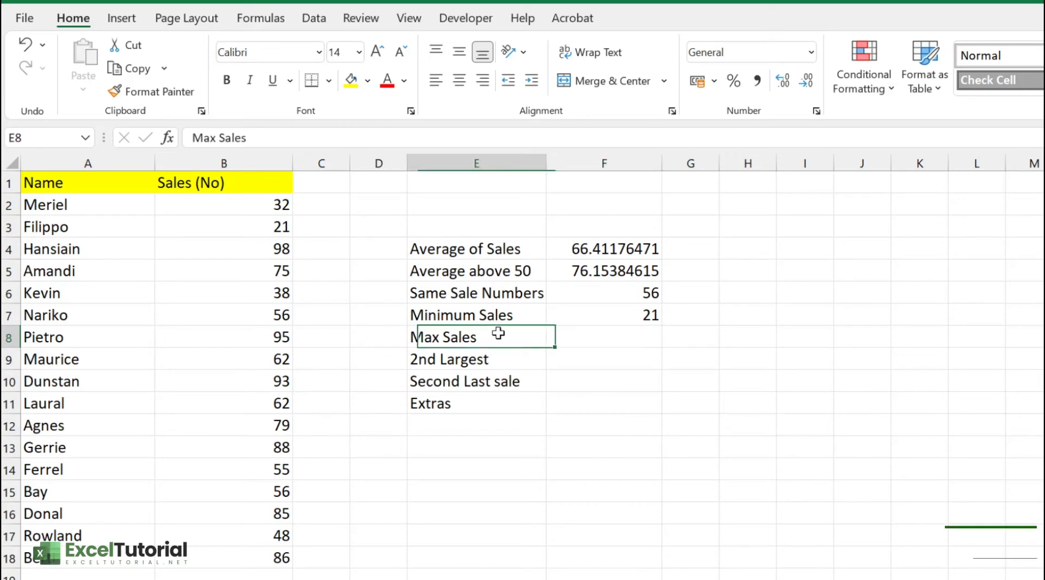
{"action": "left_click", "coordinate": [638, 338]}
{"action": "double_click", "coordinate": [644, 338]}
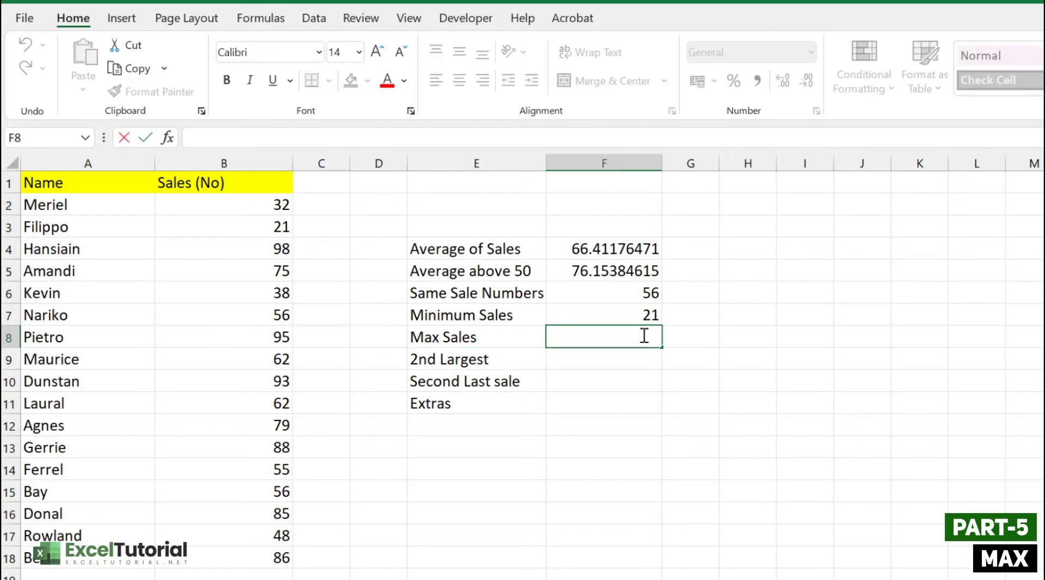
{"action": "type", "text": "="}
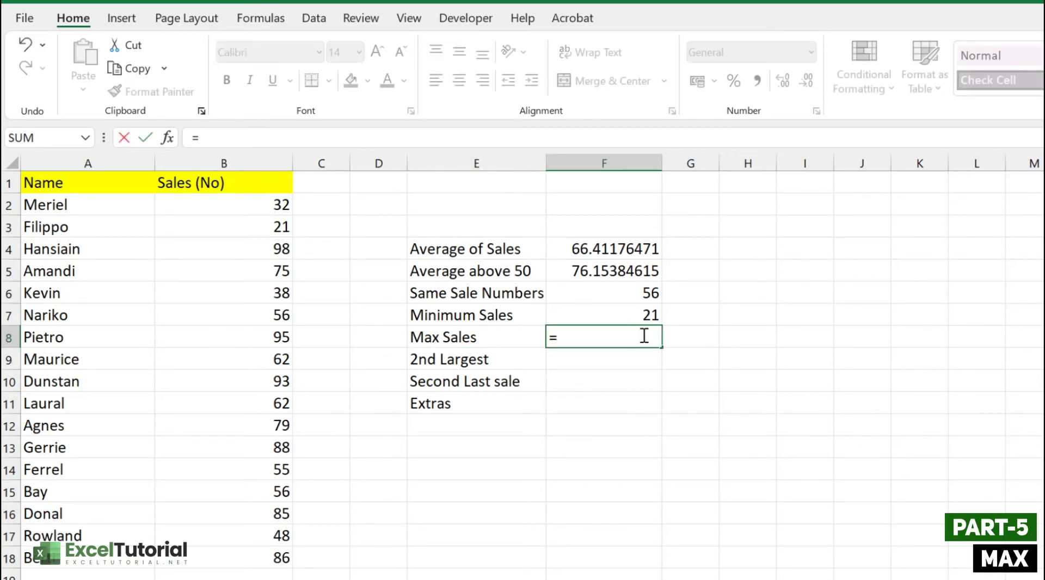
{"action": "type", "text": "MAX("}
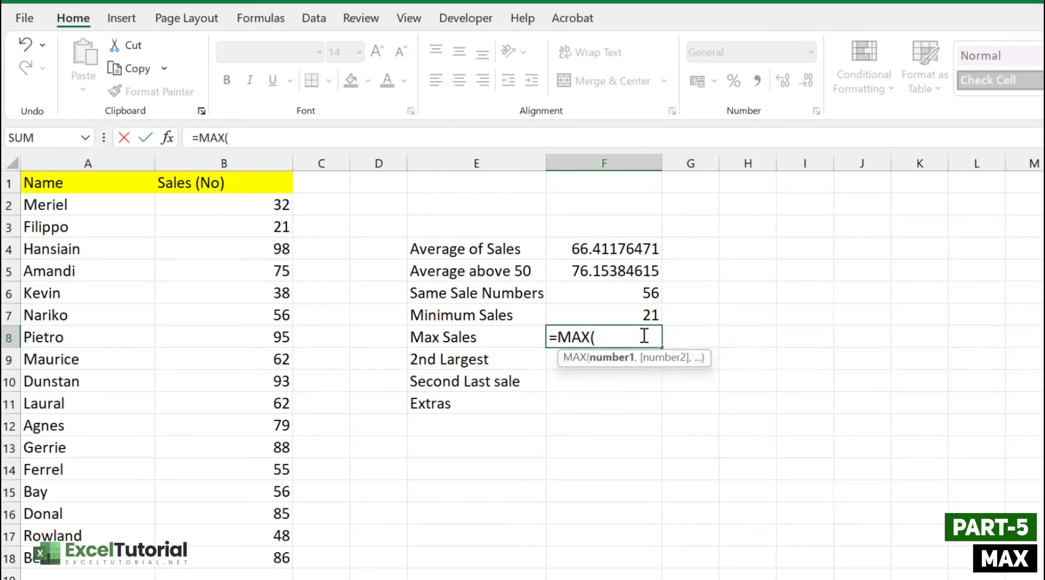
{"action": "left_click_drag", "start_coordinate": [279, 204], "coordinate": [270, 547]}
{"action": "key", "text": "Return"}
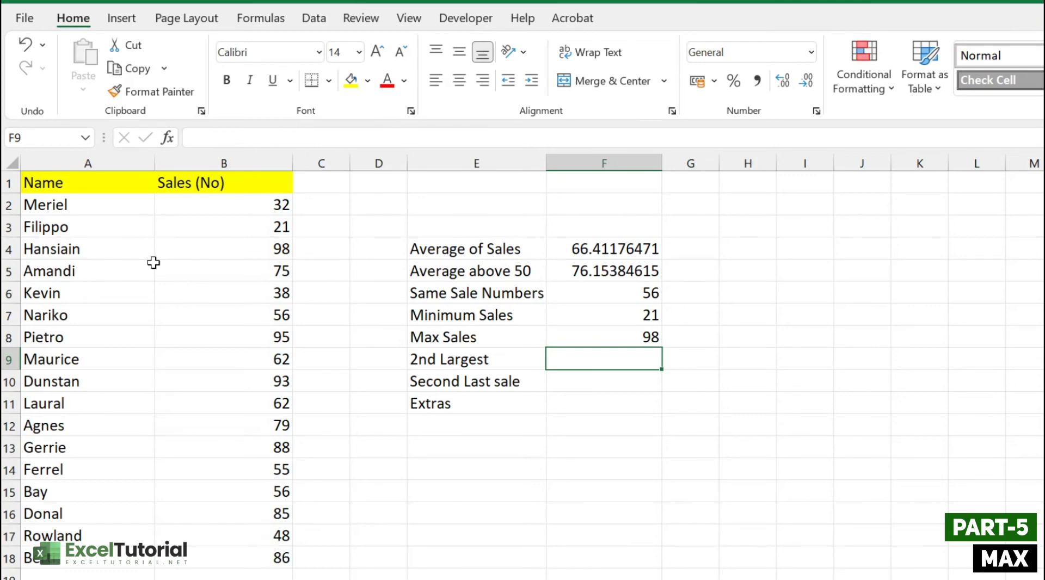
{"action": "left_click", "coordinate": [81, 251]}
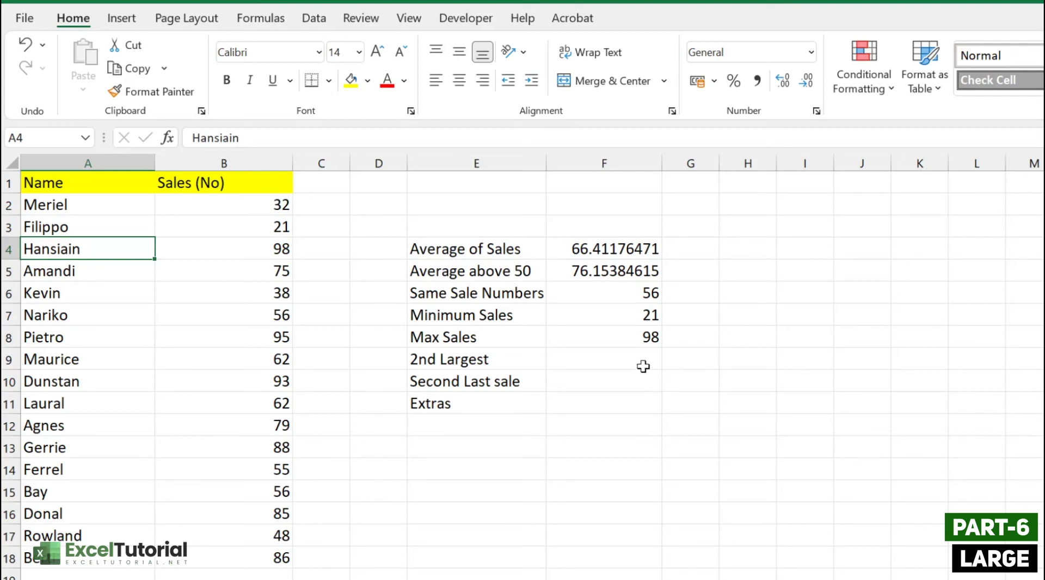
Calculate the second largest sales number in F9 with =LARGE(B2:B18,2) and locate the matching name in column A
{"action": "double_click", "coordinate": [590, 364]}
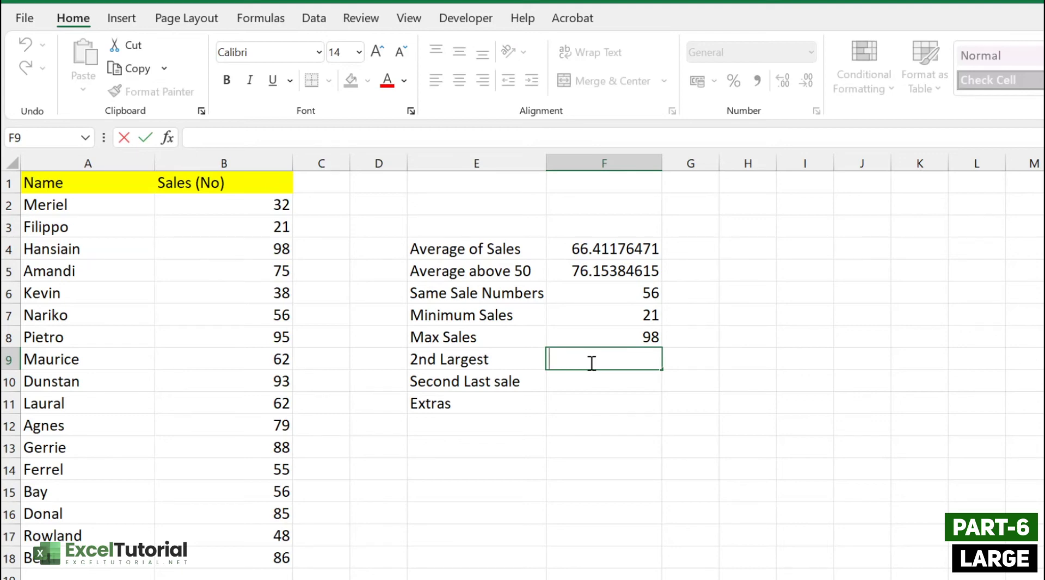
{"action": "type", "text": "=LARGE("}
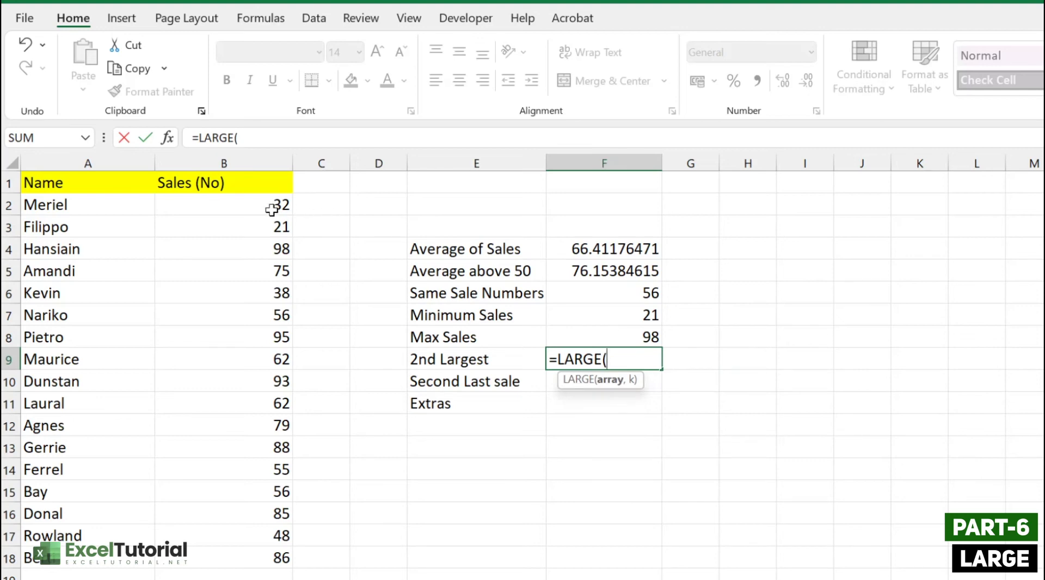
{"action": "left_click_drag", "start_coordinate": [275, 205], "coordinate": [242, 552]}
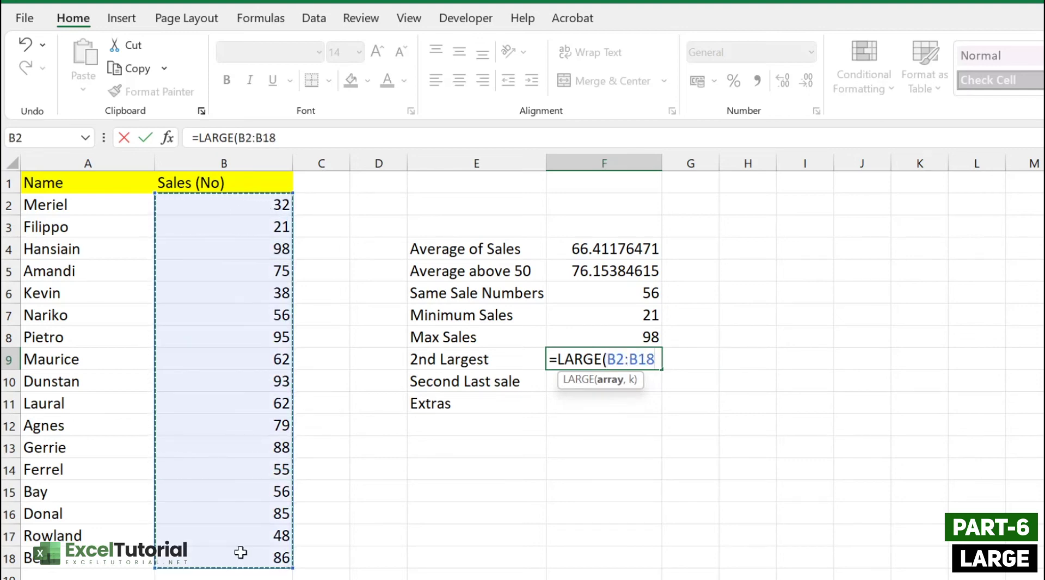
{"action": "type", "text": ","}
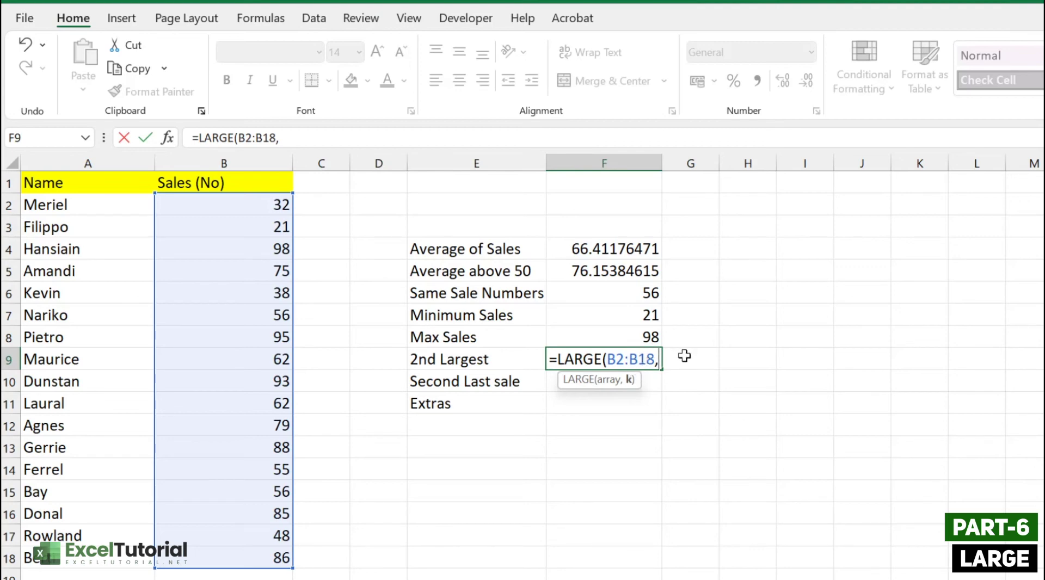
{"action": "type", "text": "2)"}
{"action": "key", "text": "Return"}
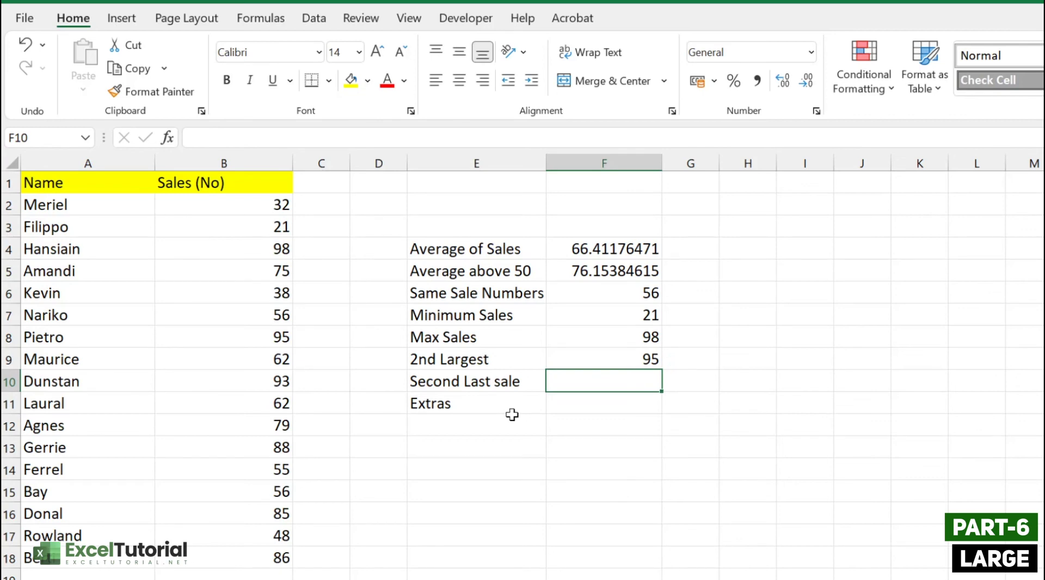
{"action": "left_click", "coordinate": [59, 338]}
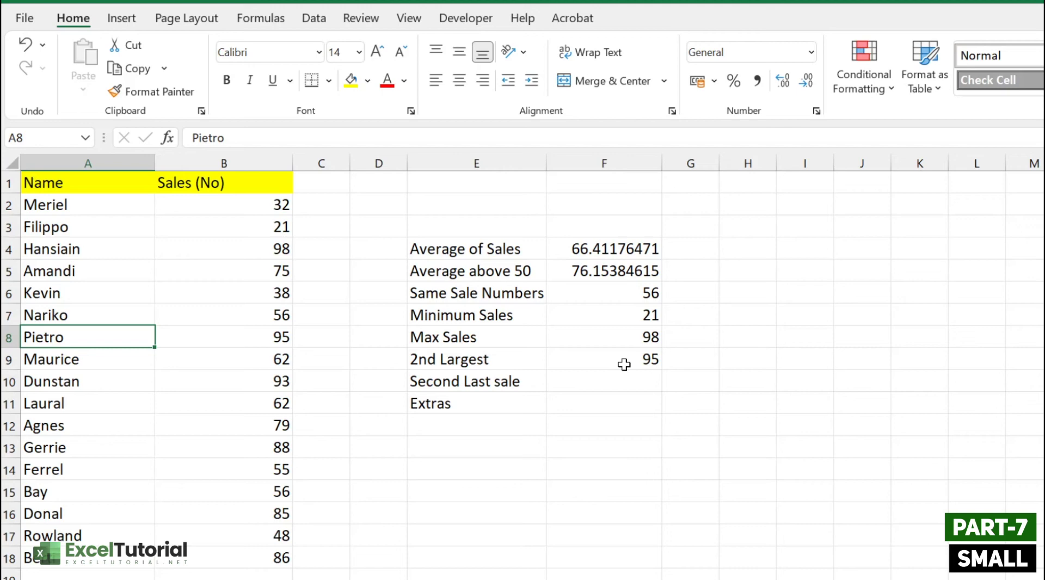
Calculate the second smallest sales number in F10 with =SMALL(B2:B18,2) and locate the matching name in column A
{"action": "left_click", "coordinate": [642, 314]}
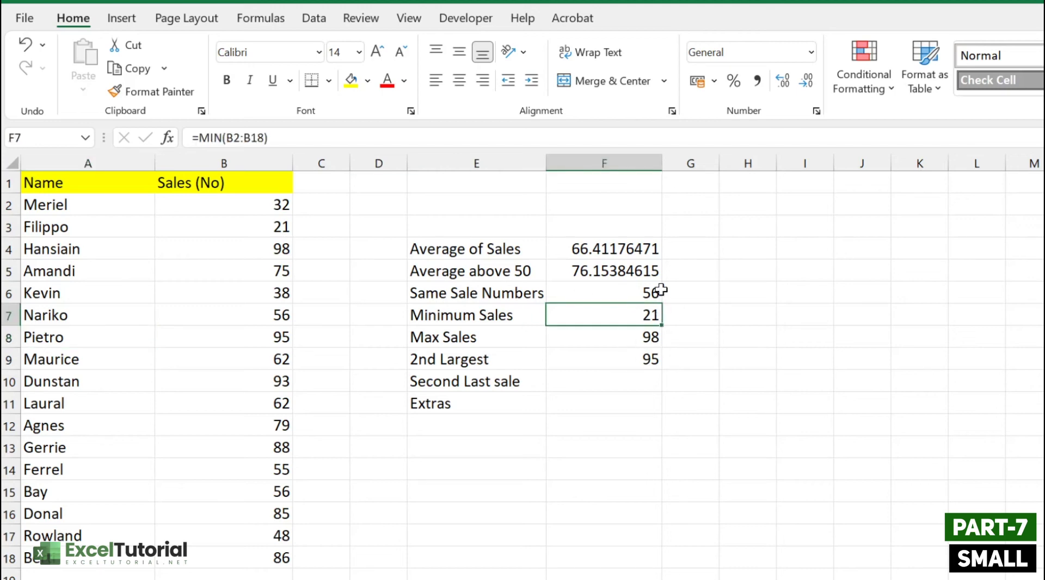
{"action": "left_click", "coordinate": [618, 366]}
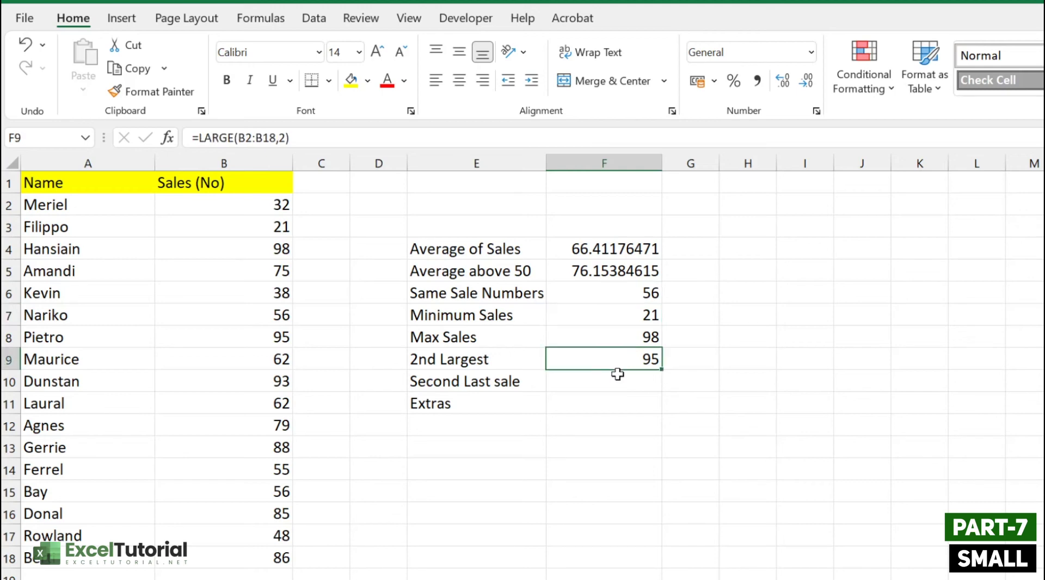
{"action": "double_click", "coordinate": [621, 382]}
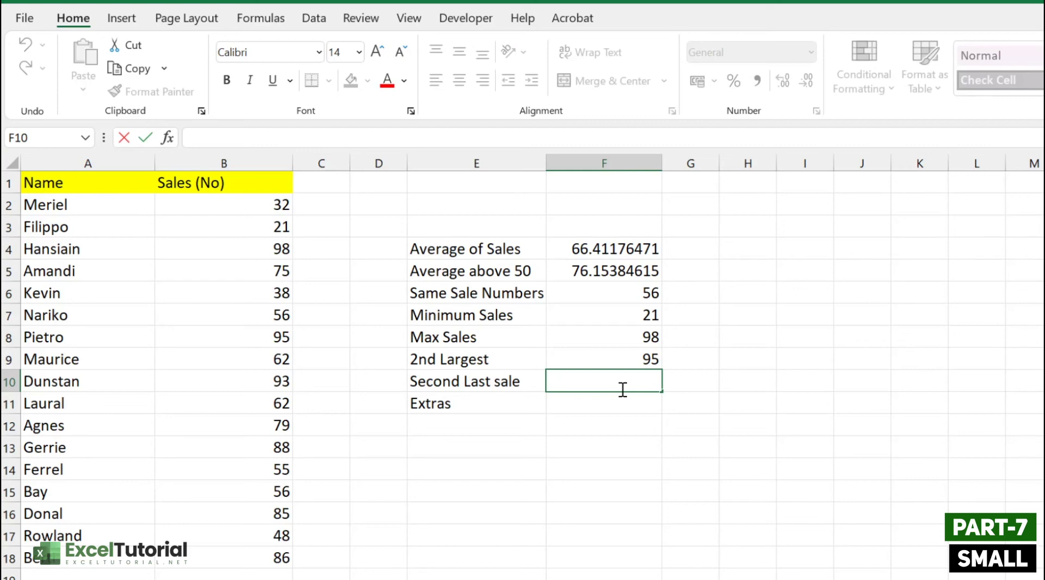
{"action": "type", "text": "=SMALL("}
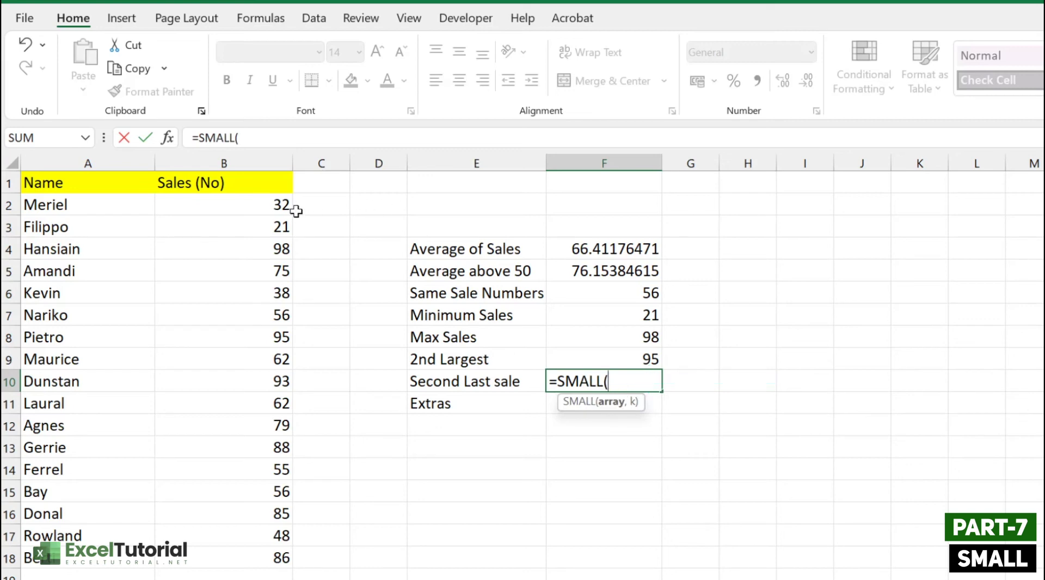
{"action": "left_click_drag", "start_coordinate": [278, 207], "coordinate": [274, 561]}
{"action": "type", "text": ","}
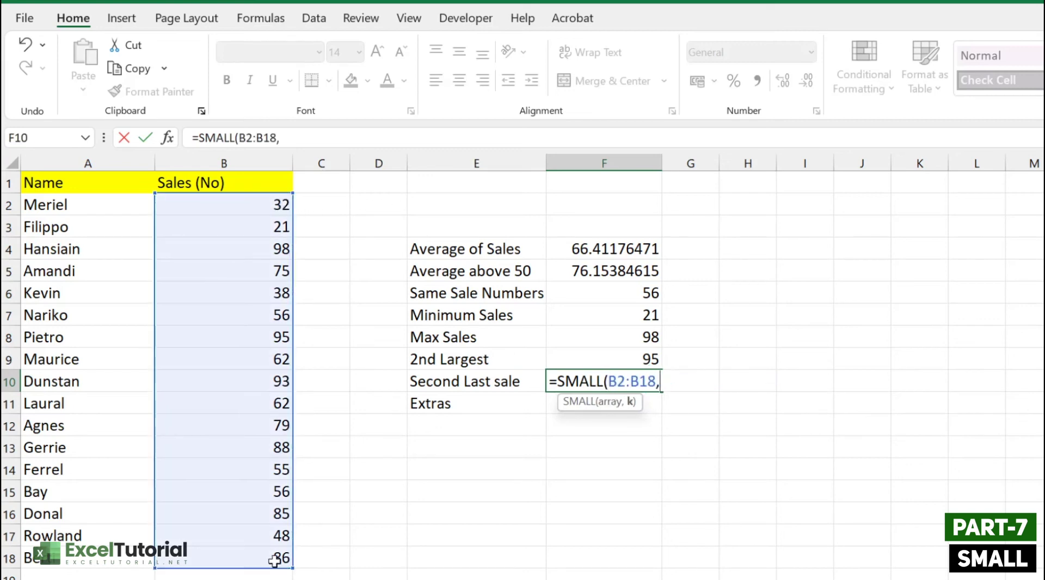
{"action": "type", "text": "2)"}
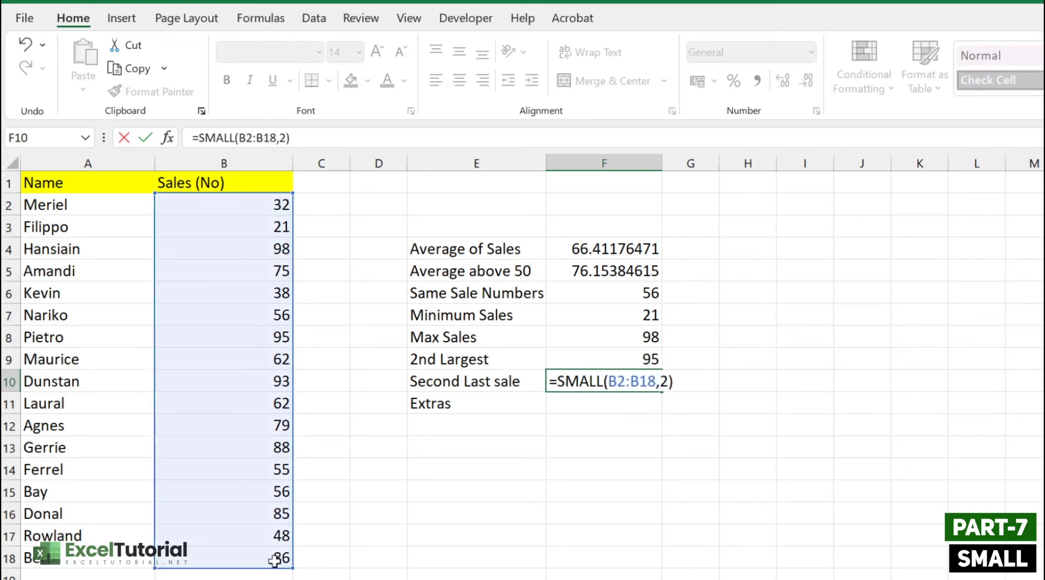
{"action": "key", "text": "Return"}
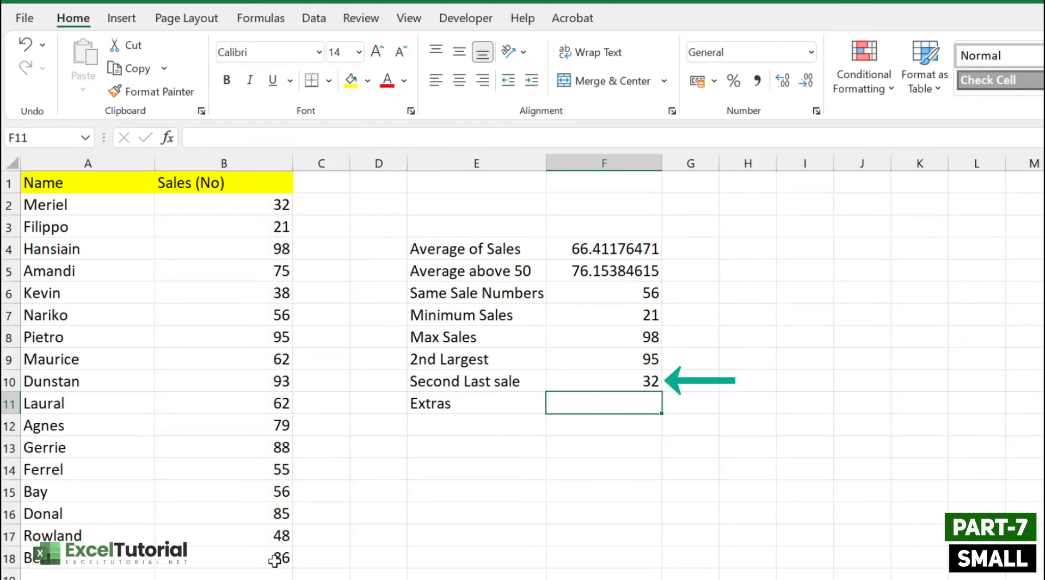
{"action": "left_click", "coordinate": [86, 204]}
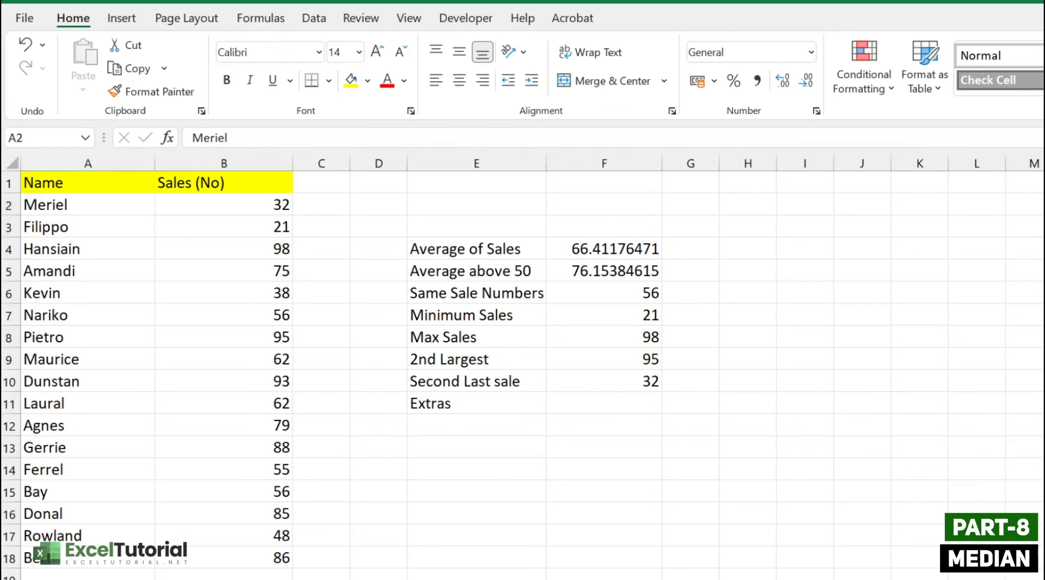
Calculate the median of sales in F12 with =MEDIAN(B2:B18) and select the middle data row, row 9
{"action": "left_click", "coordinate": [588, 427]}
{"action": "type", "text": "=MEDIAN("}
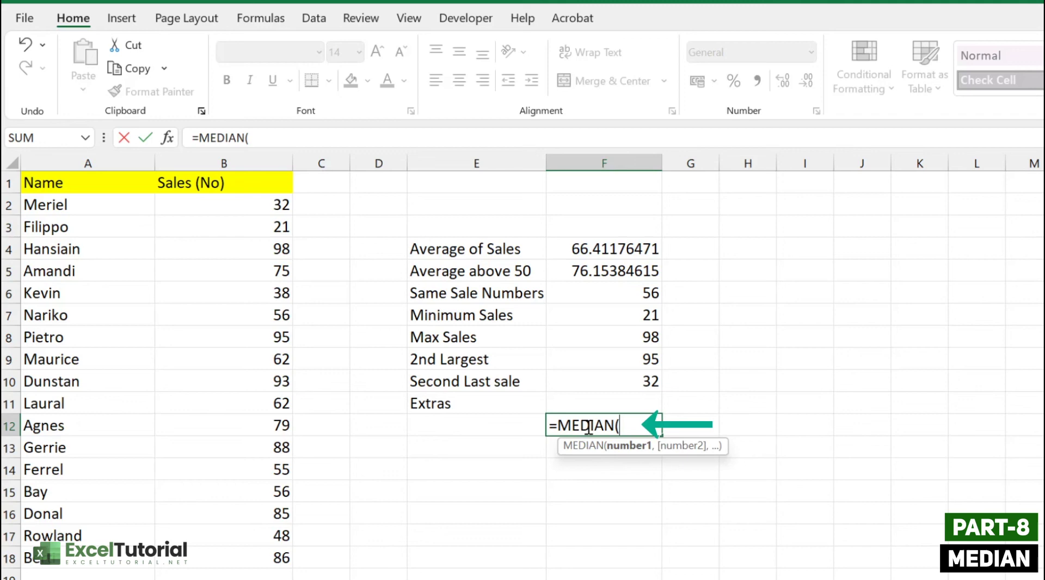
{"action": "left_click_drag", "start_coordinate": [243, 205], "coordinate": [243, 556]}
{"action": "type", "text": ")"}
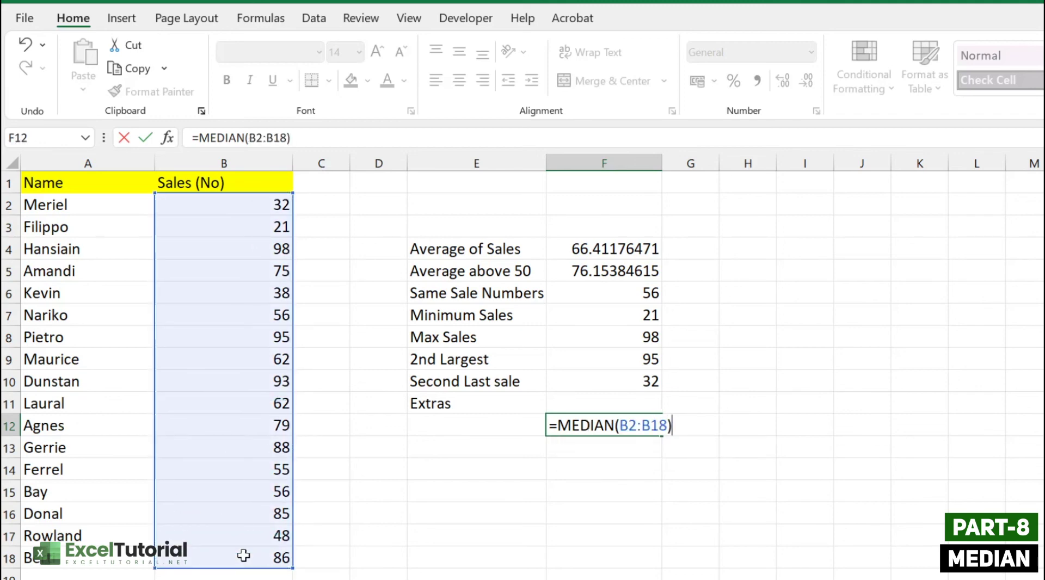
{"action": "key", "text": "Return"}
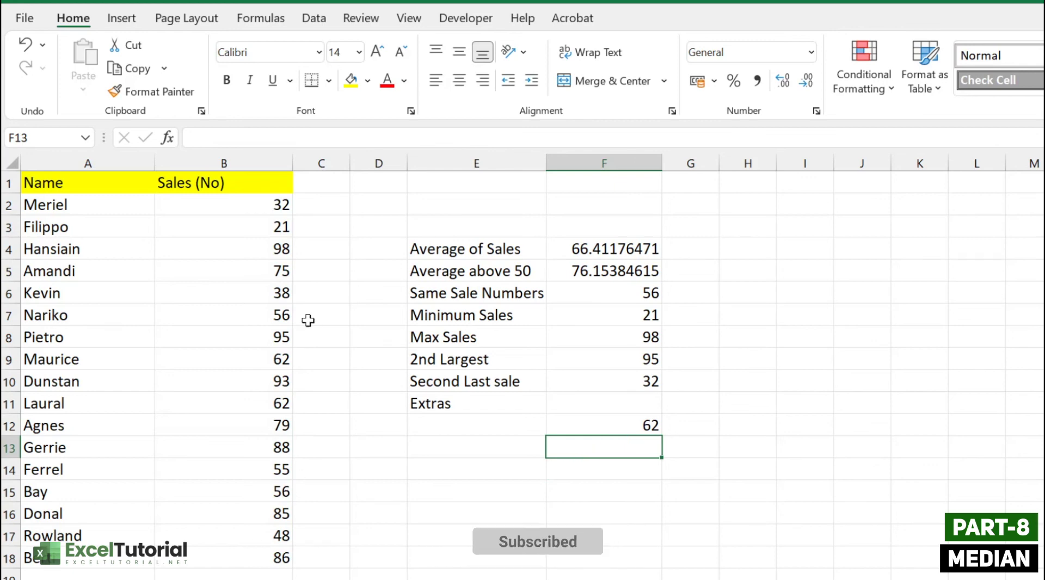
{"action": "left_click", "coordinate": [11, 359]}
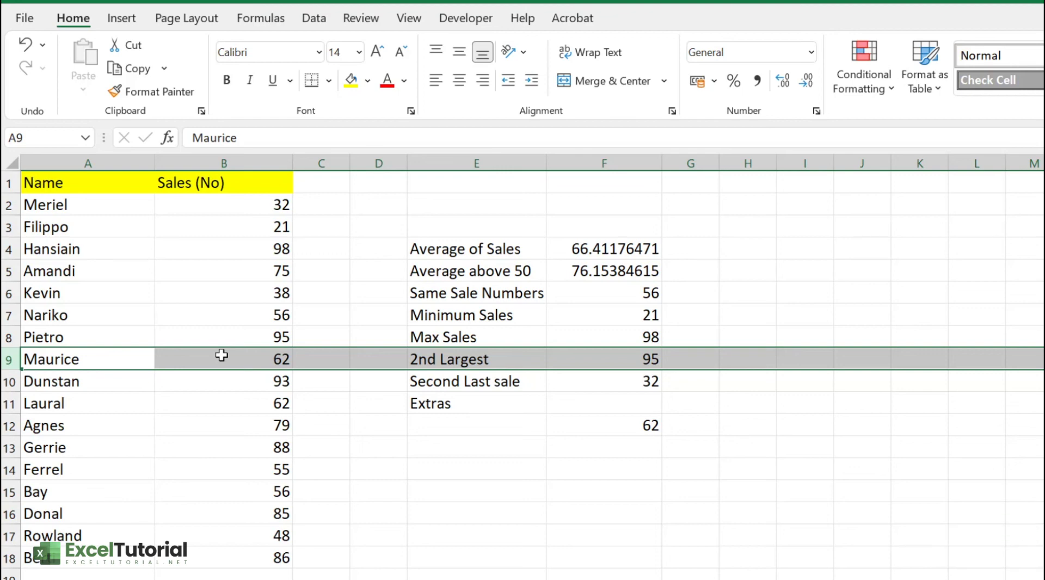
Calculate the standard deviation of sales in F13 with =STDEV(B2:B18)
{"action": "left_click", "coordinate": [633, 447]}
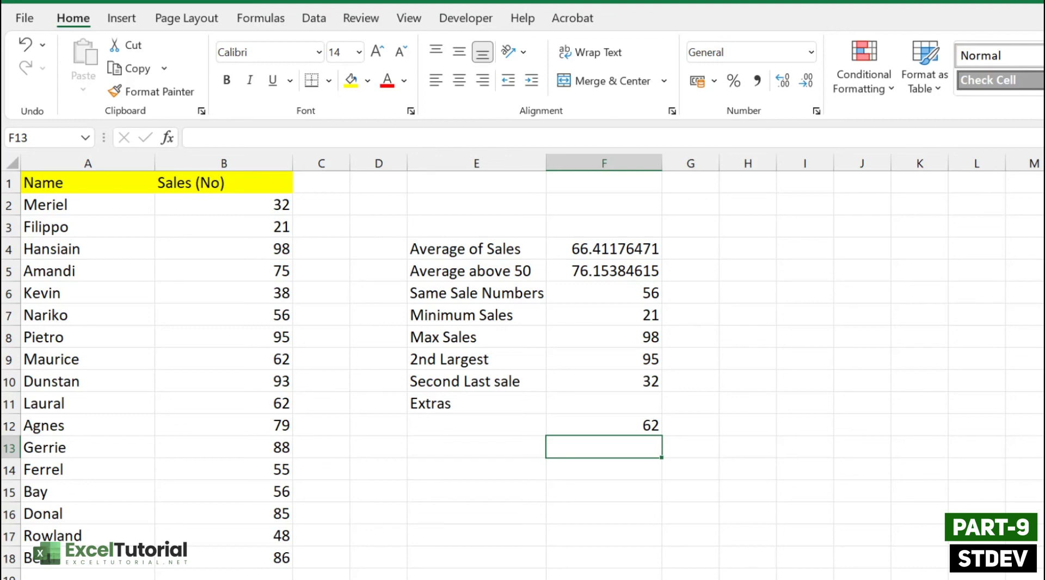
{"action": "double_click", "coordinate": [611, 443]}
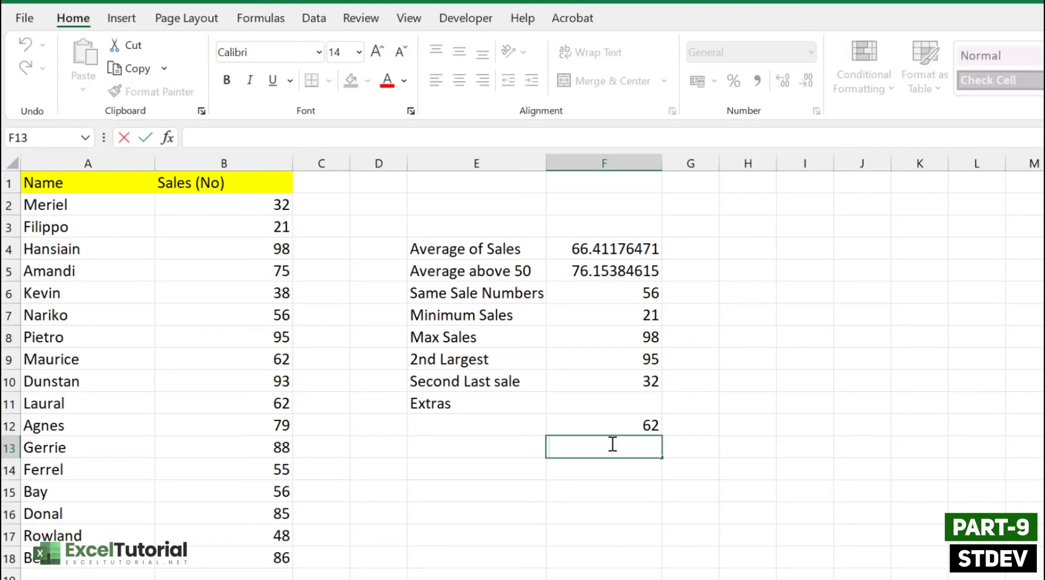
{"action": "type", "text": "=STDEV"}
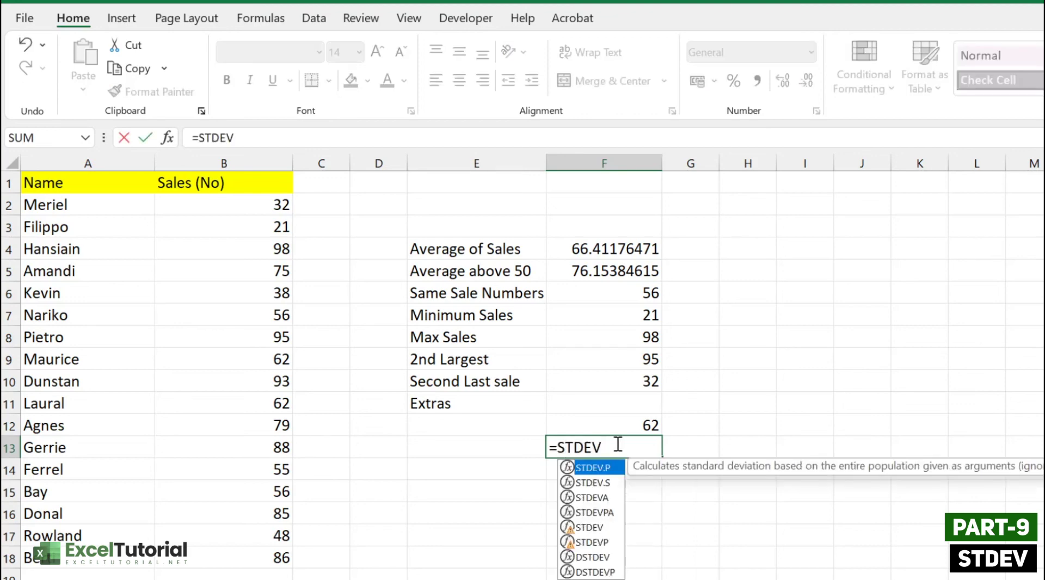
{"action": "key", "text": "Down"}
{"action": "key", "text": "Down"}
{"action": "key", "text": "Down"}
{"action": "key", "text": "Down"}
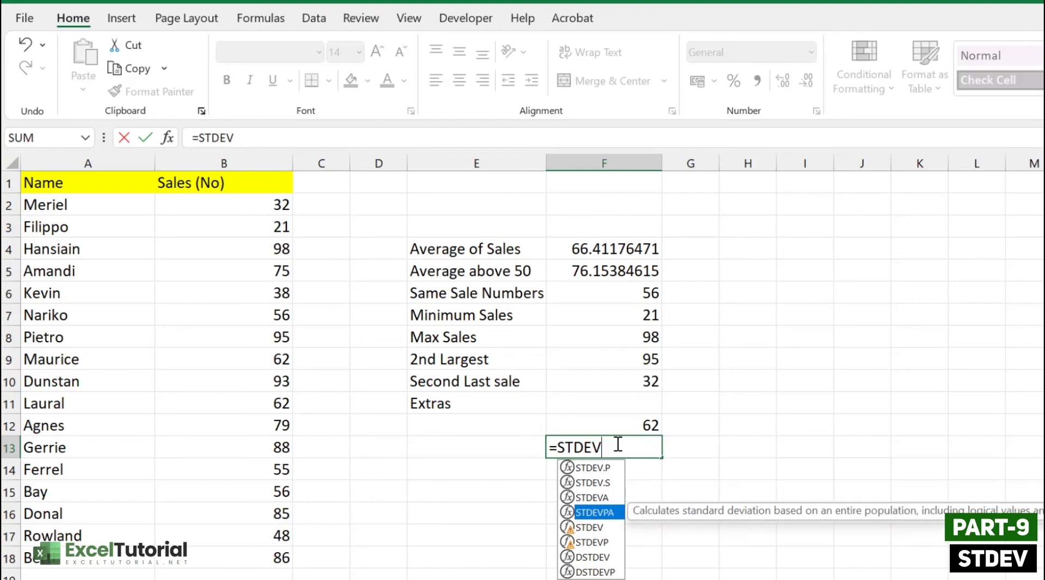
{"action": "key", "text": "Tab"}
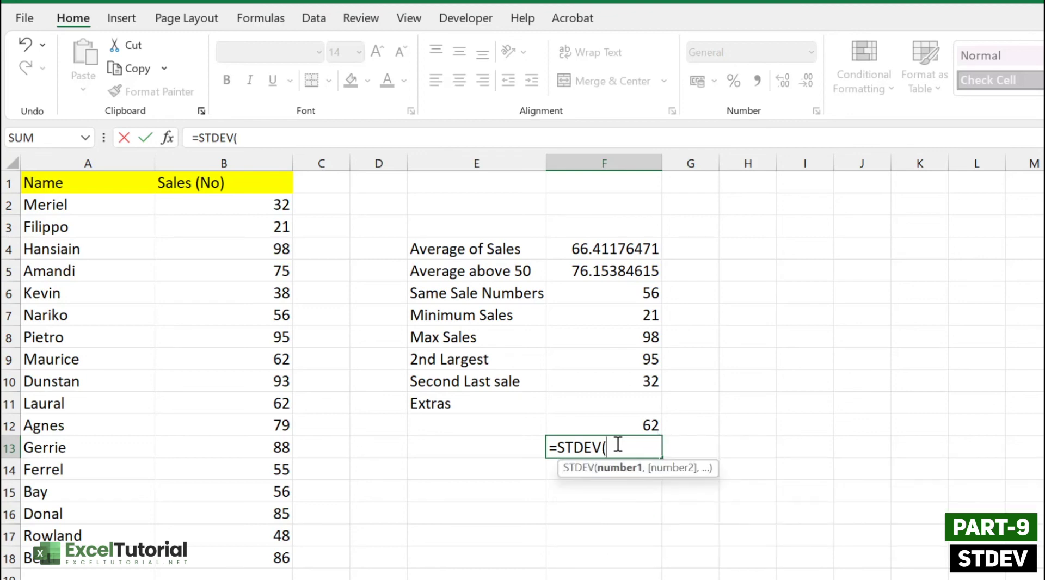
{"action": "left_click_drag", "start_coordinate": [275, 203], "coordinate": [267, 555]}
{"action": "type", "text": ")"}
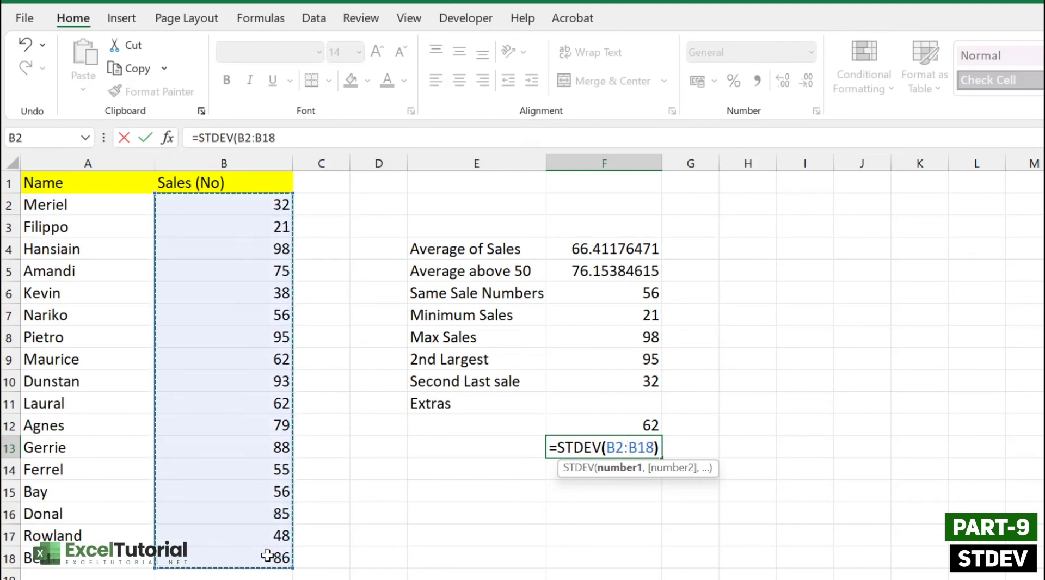
{"action": "key", "text": "Return"}
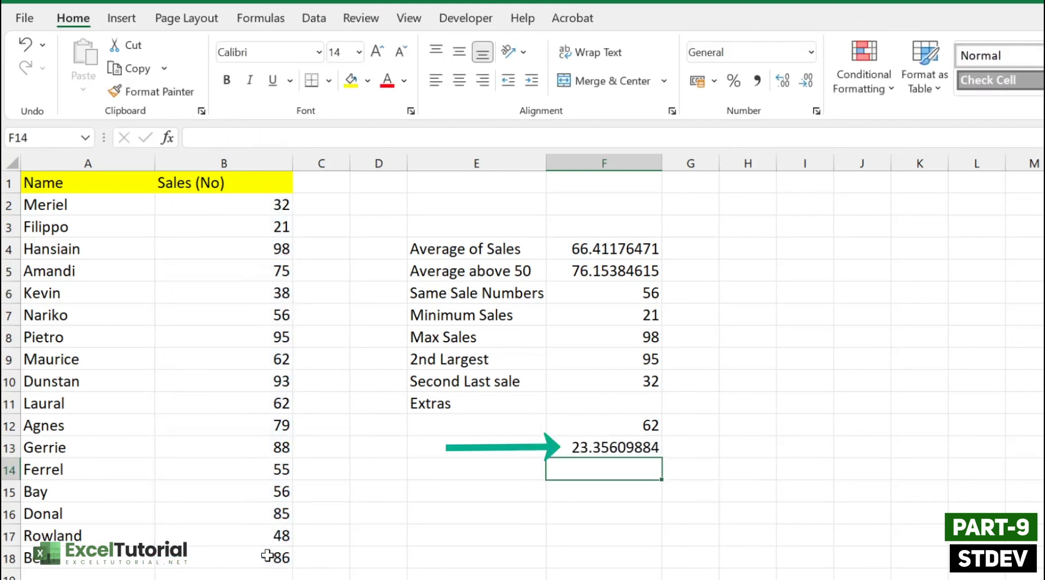